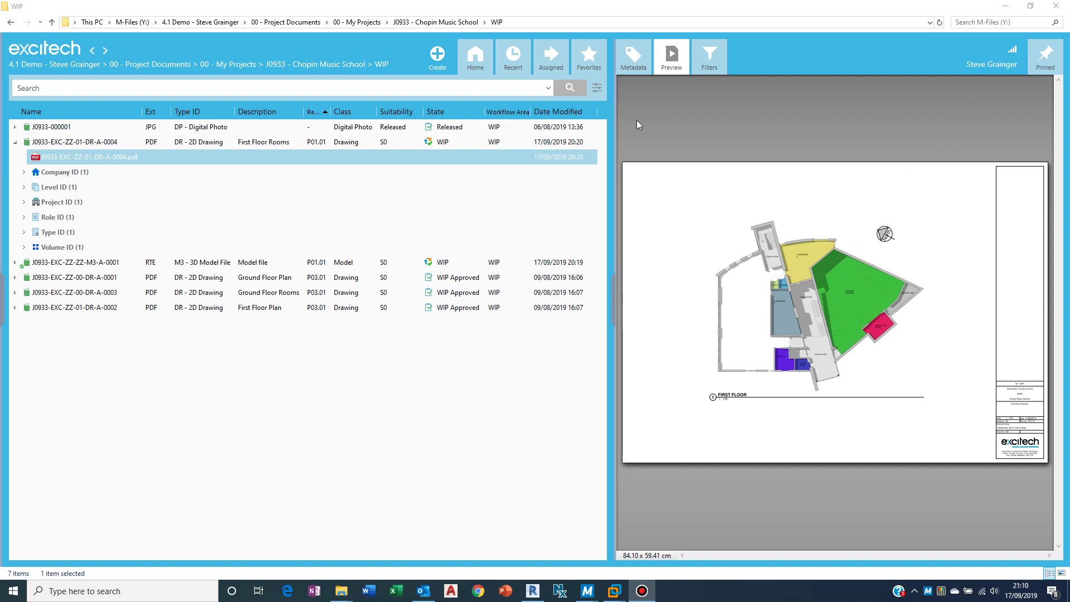
Step: On the Metadata tab, set the drawing's Approver to the approving user and save
{"action": "left_click", "coordinate": [633, 59]}
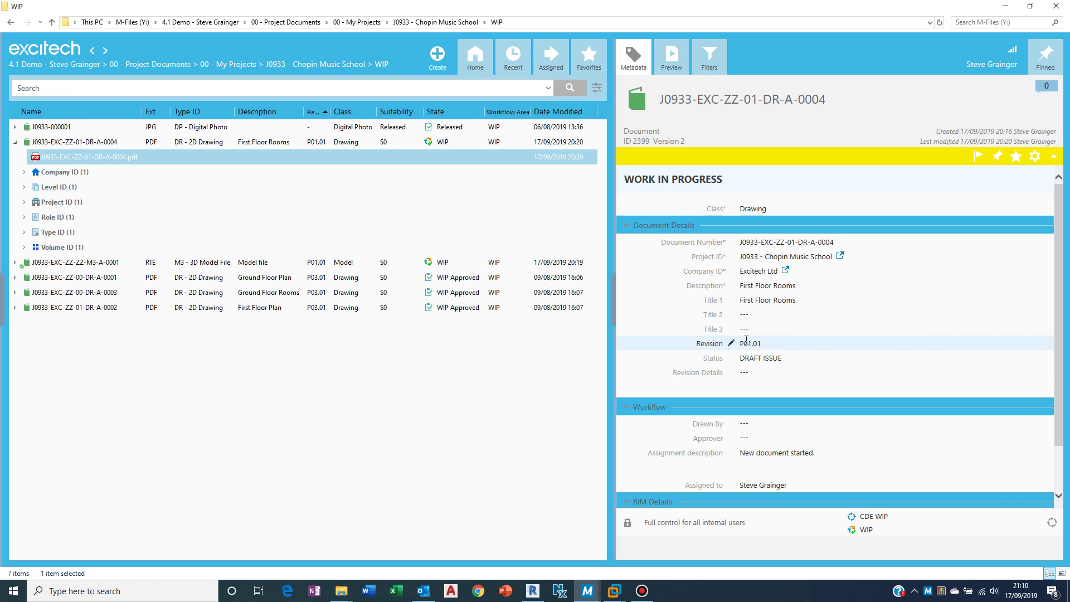
{"action": "scroll", "coordinate": [745, 340], "scroll_direction": "down", "scroll_amount": 2}
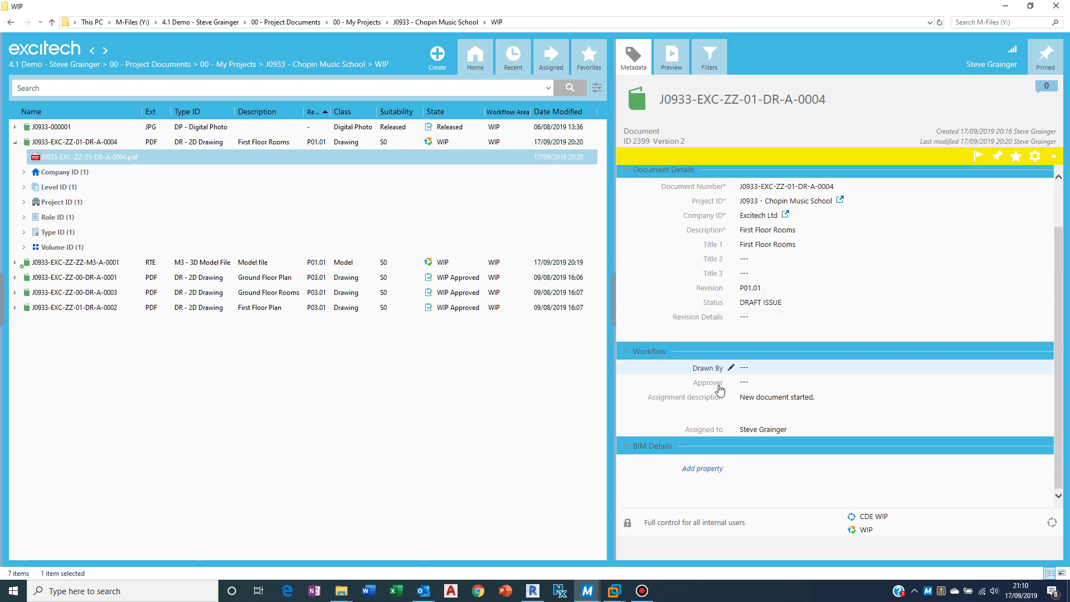
{"action": "left_click", "coordinate": [752, 383]}
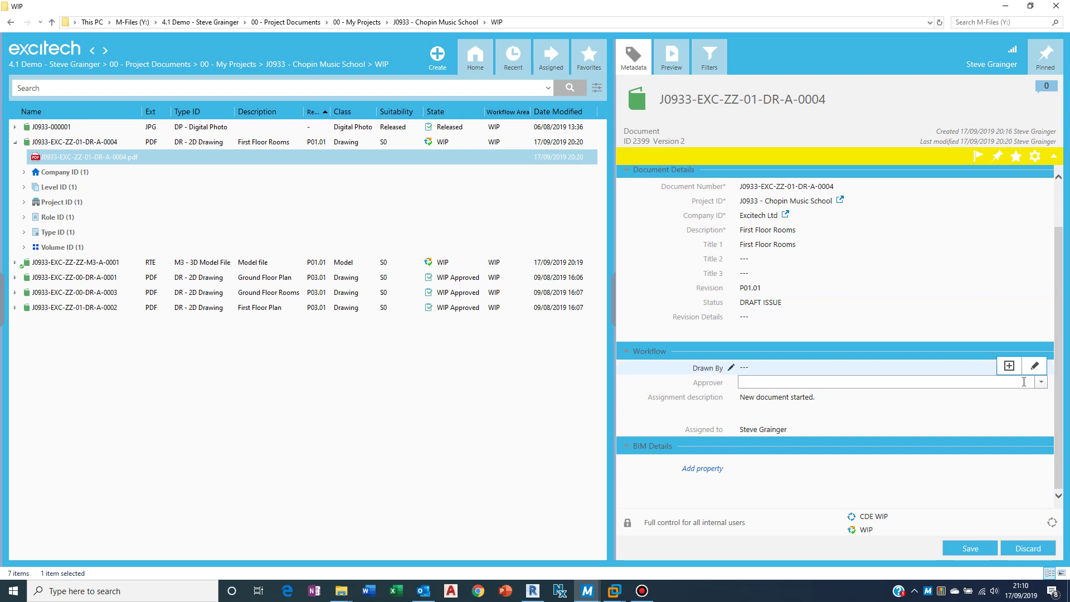
{"action": "left_click", "coordinate": [1041, 384]}
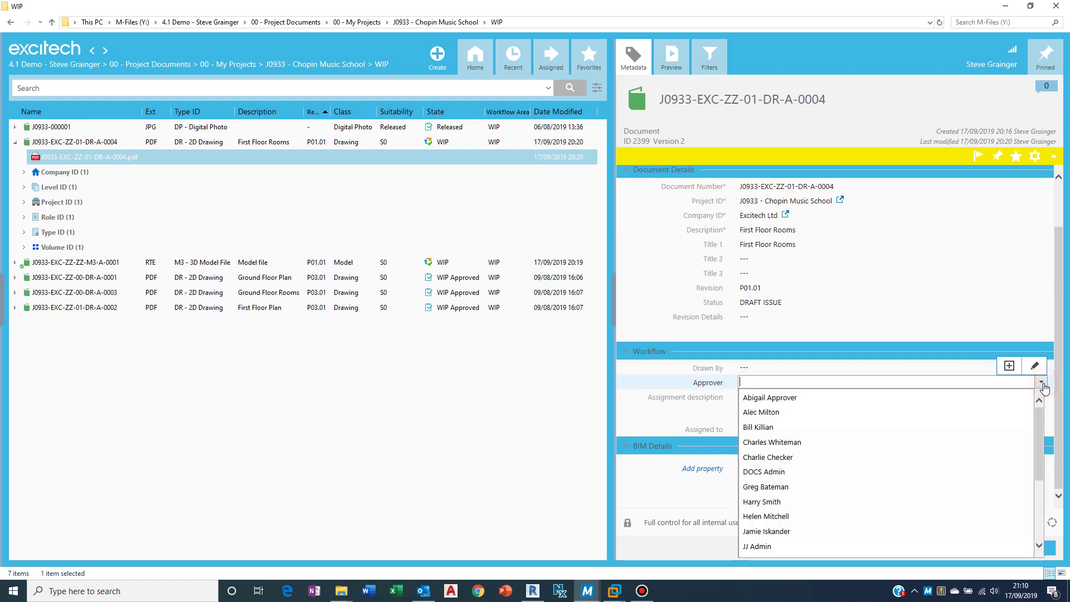
{"action": "left_click", "coordinate": [784, 399]}
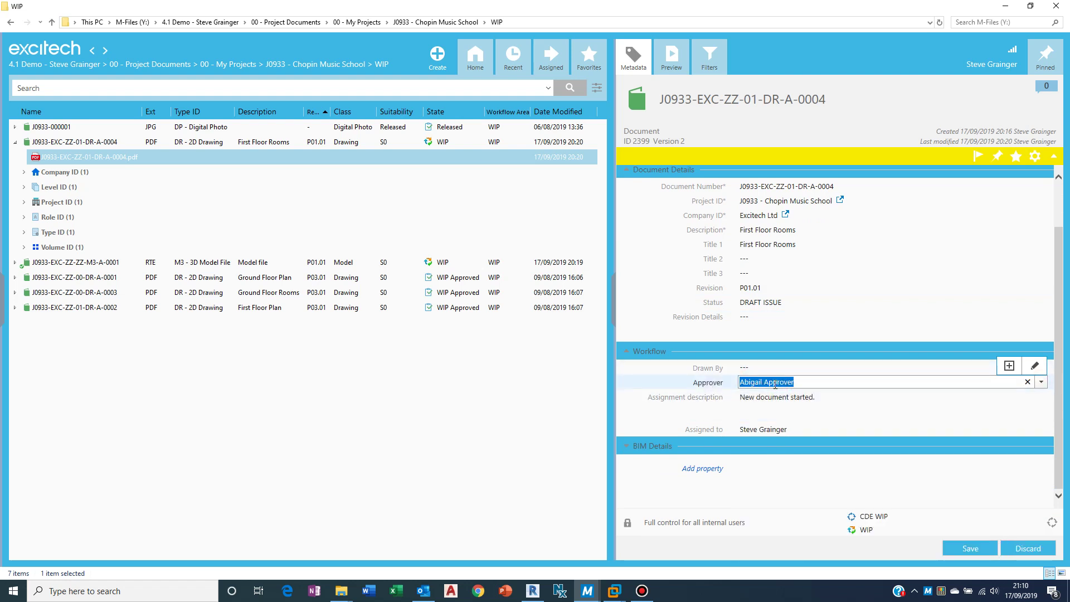
{"action": "left_click", "coordinate": [968, 551]}
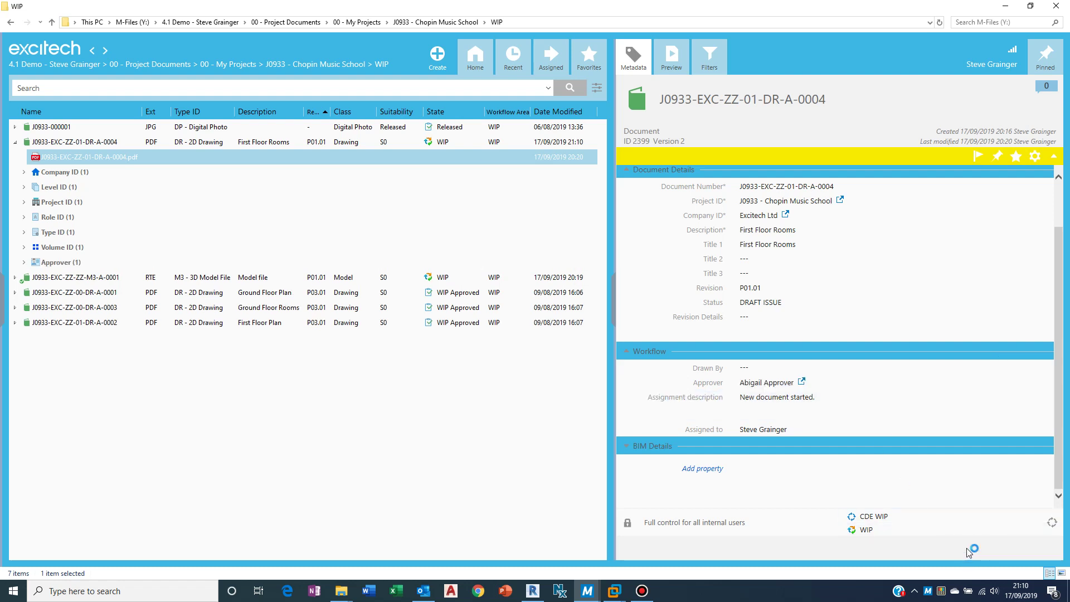
Step: Select drawing J0933-EXC-ZZ-01-DR-A-0004 and display its CDE WIP Workflow diagram
{"action": "left_click", "coordinate": [351, 148]}
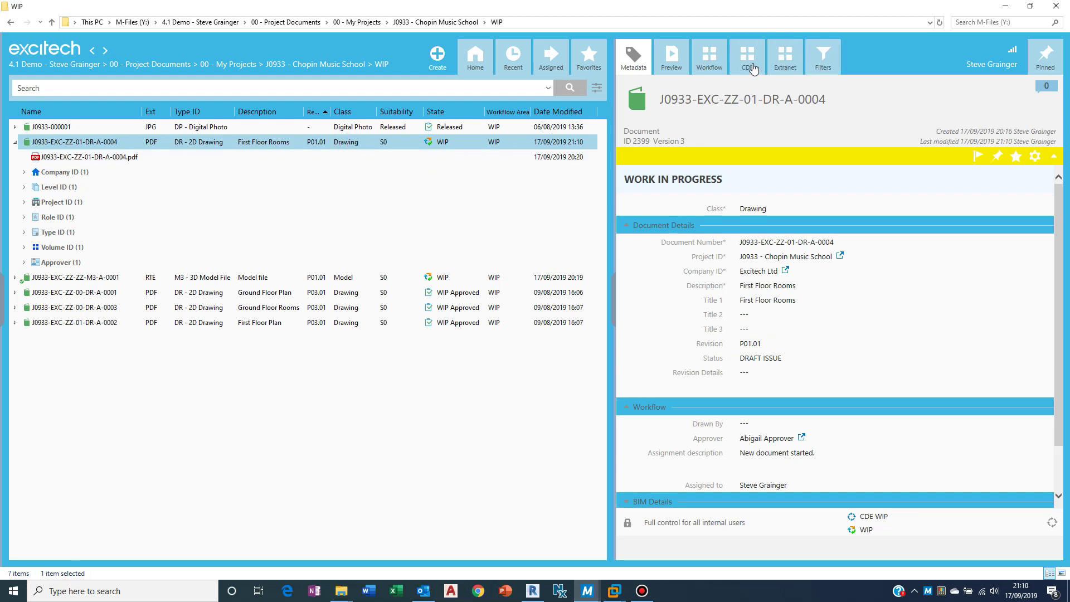
{"action": "left_click", "coordinate": [707, 56]}
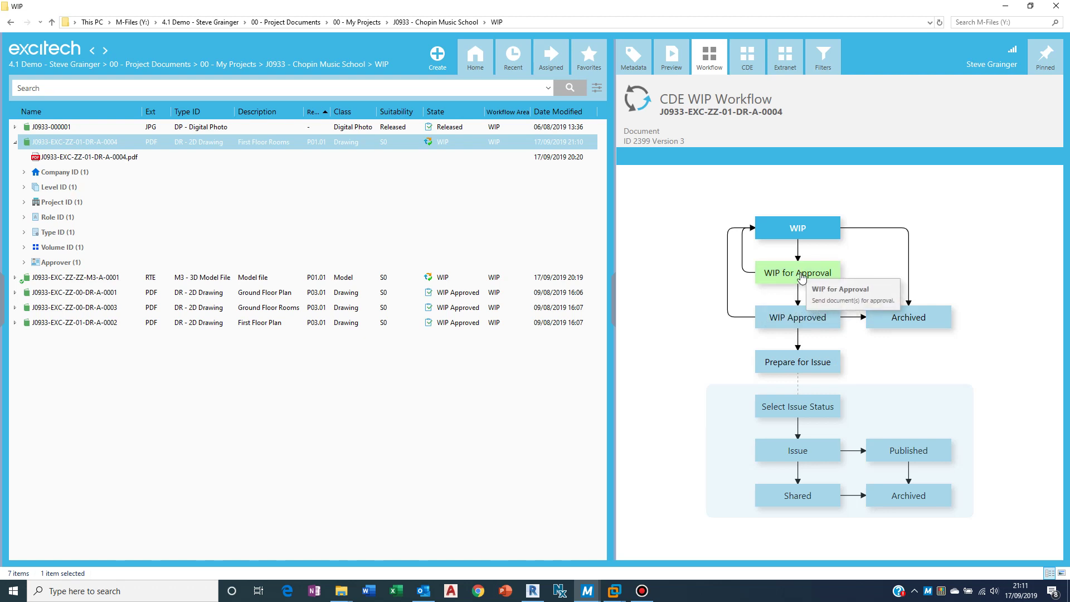
Step: Move the drawing to WIP for Approval, then switch to the approver's vault window
{"action": "left_click", "coordinate": [801, 277]}
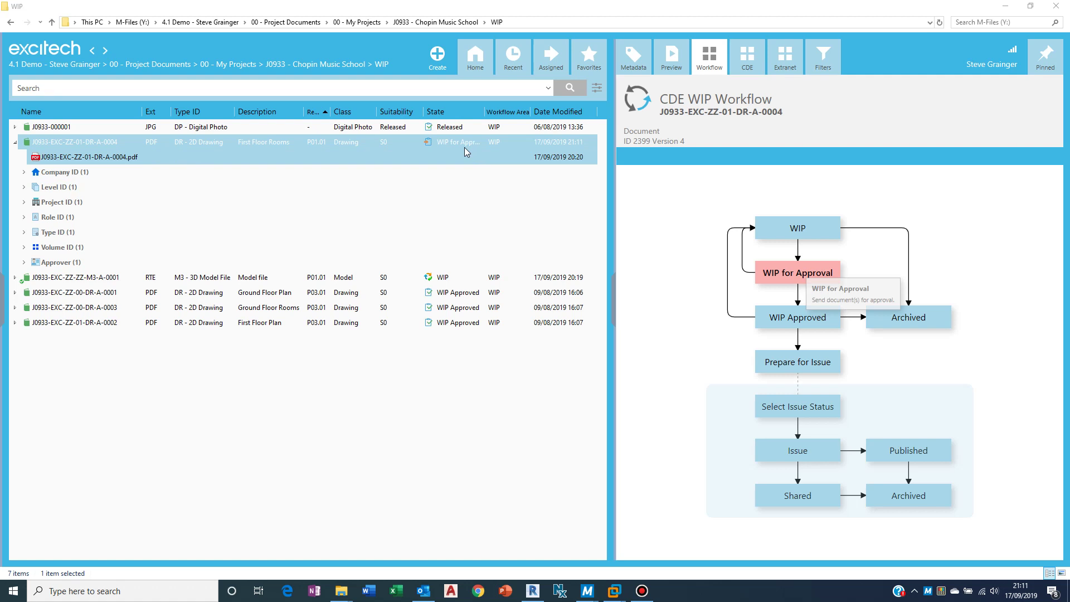
{"action": "left_click_drag", "start_coordinate": [485, 109], "coordinate": [502, 108]}
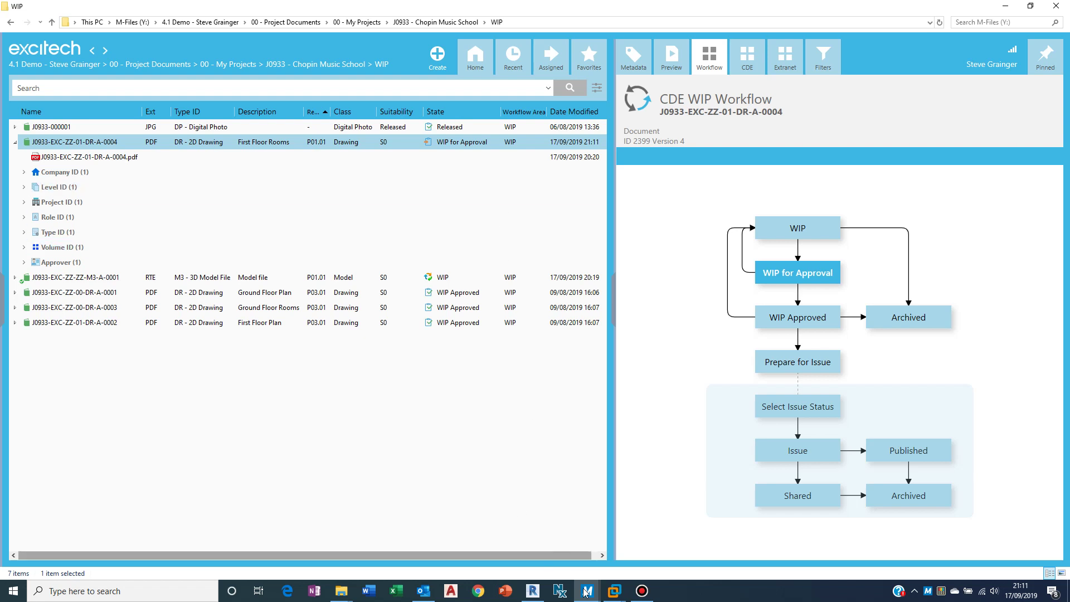
{"action": "mouse_move", "coordinate": [587, 597]}
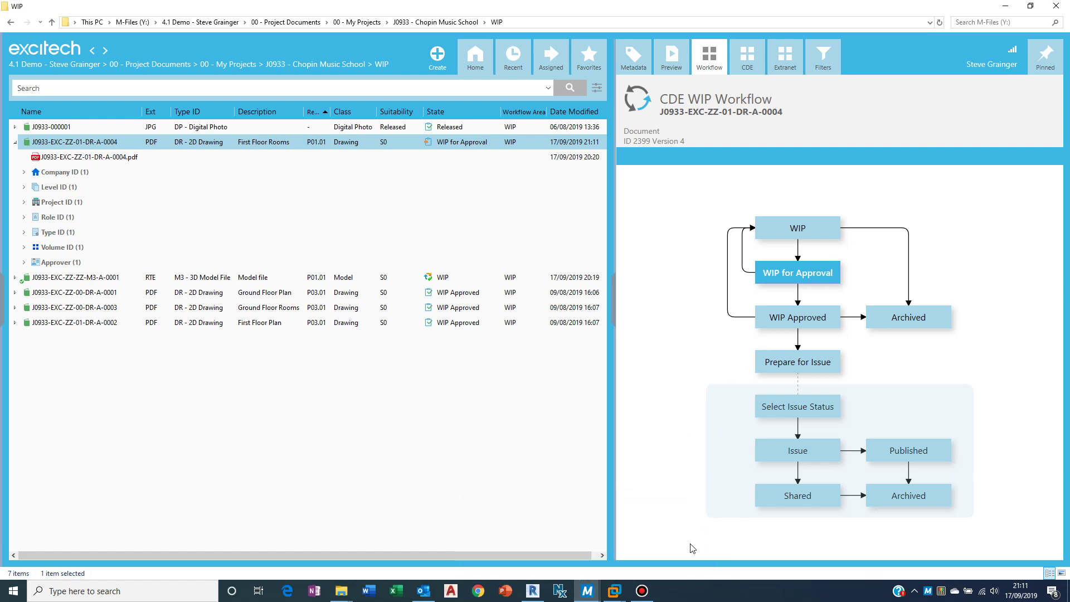
{"action": "left_click", "coordinate": [646, 543]}
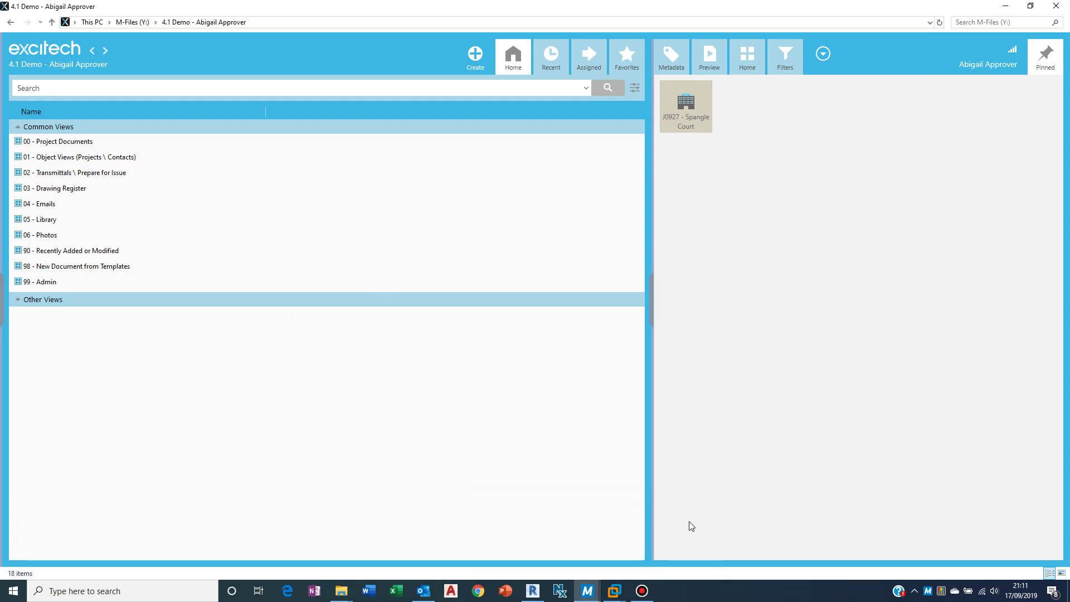
Step: Read the 'New Documents awaiting approval' email in the approver's Outlook inbox
{"action": "left_click", "coordinate": [430, 594]}
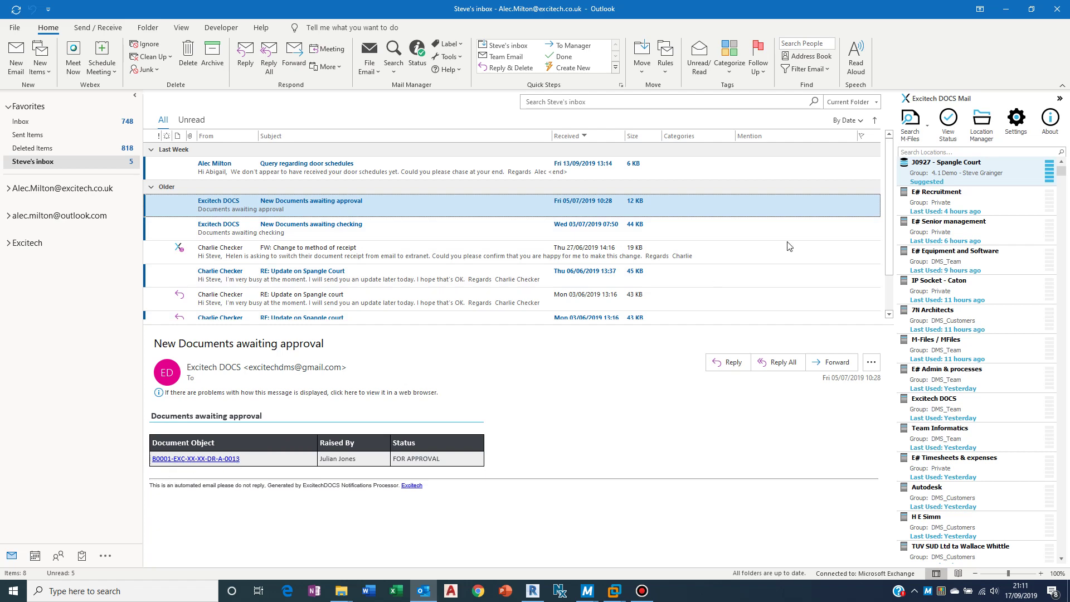
Step: Return to the approver's vault and show the Assigned to Me document list
{"action": "left_click", "coordinate": [1006, 9]}
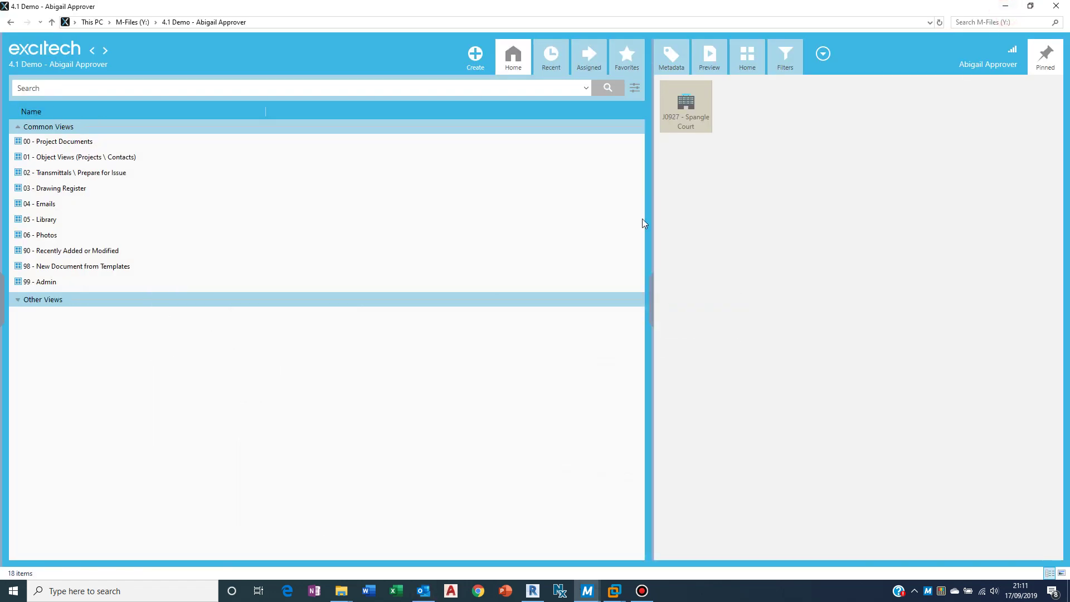
{"action": "left_click", "coordinate": [589, 53]}
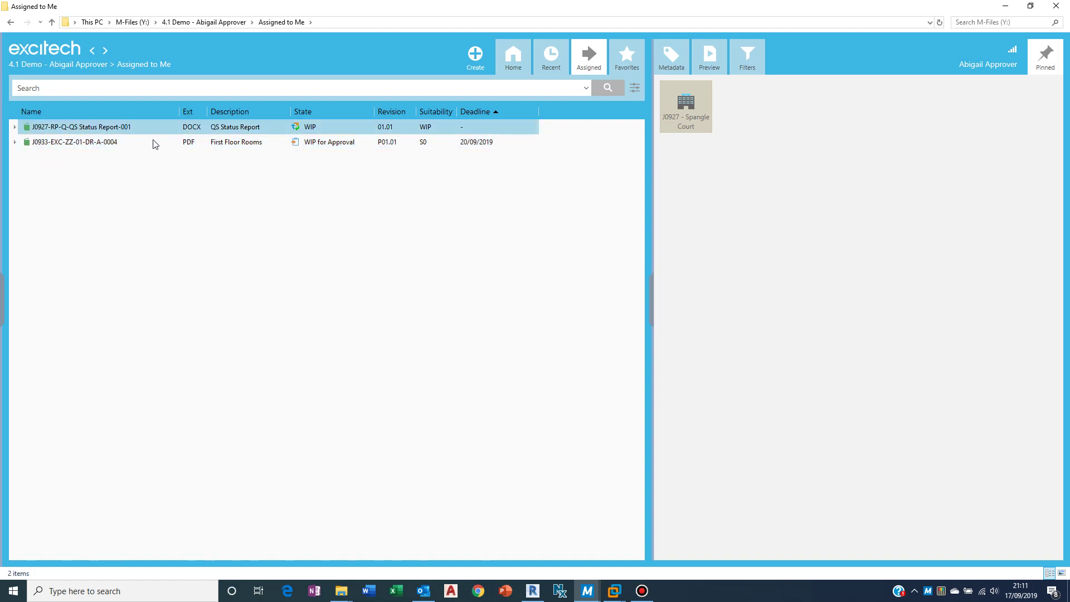
Step: Expand J0933-EXC-ZZ-01-DR-A-0004, preview its PDF, check the title block, and expand the task pane
{"action": "left_click", "coordinate": [15, 142]}
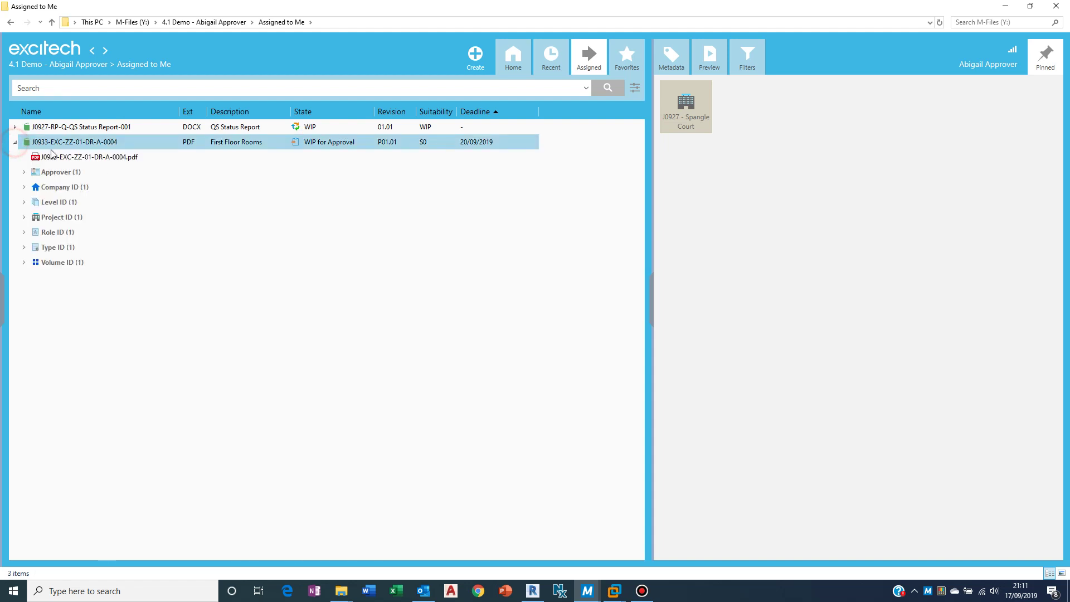
{"action": "left_click", "coordinate": [64, 156]}
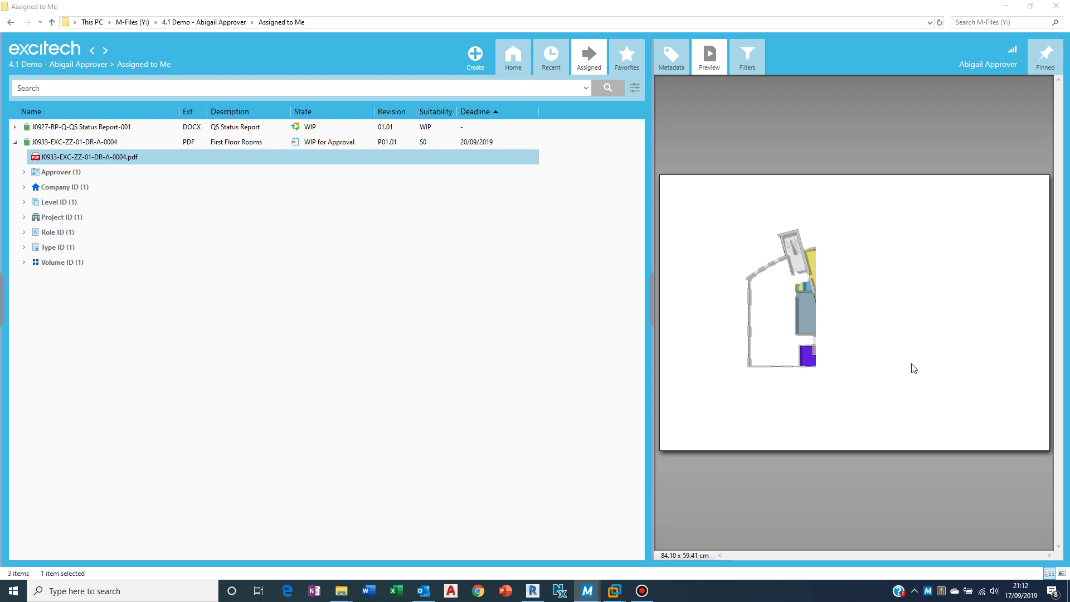
{"action": "scroll", "coordinate": [976, 395], "scroll_direction": "up", "scroll_amount": 3}
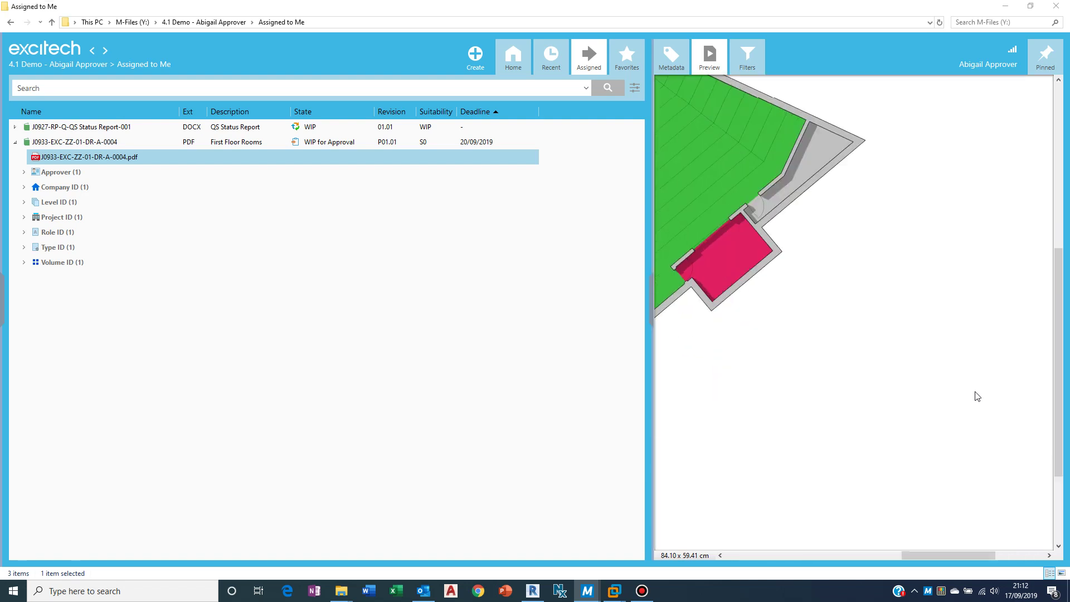
{"action": "middle_click", "coordinate": [970, 387]}
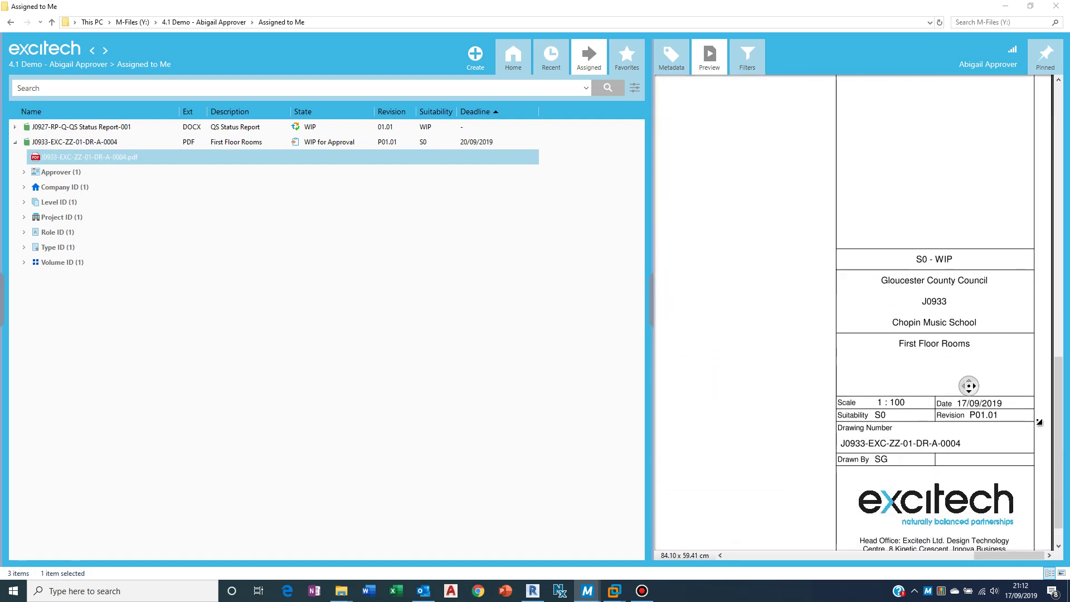
{"action": "left_click", "coordinate": [1038, 422]}
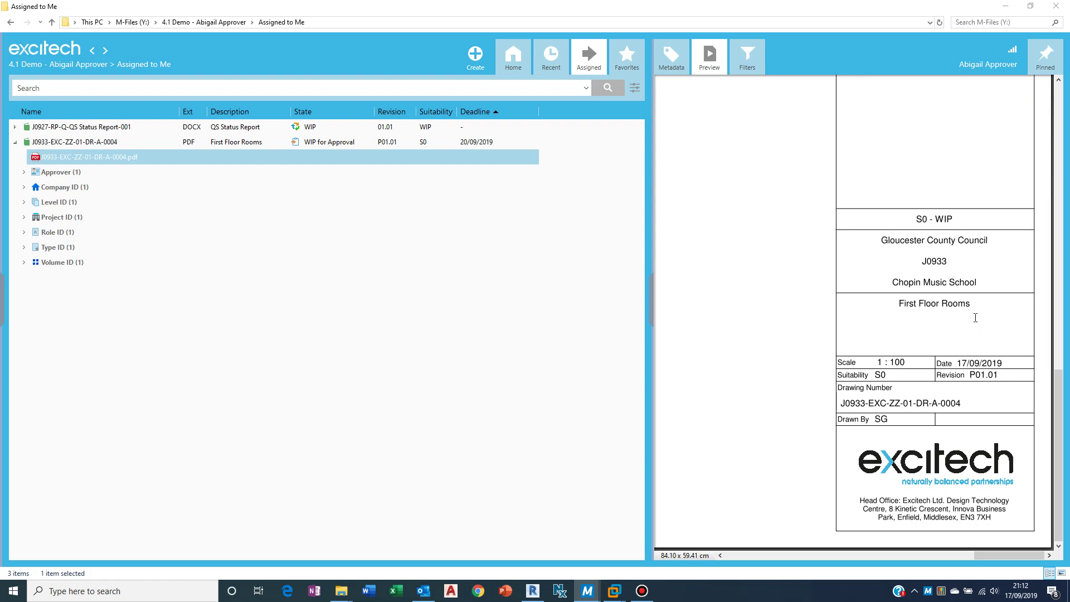
{"action": "scroll", "coordinate": [975, 318], "scroll_direction": "down", "scroll_amount": 5}
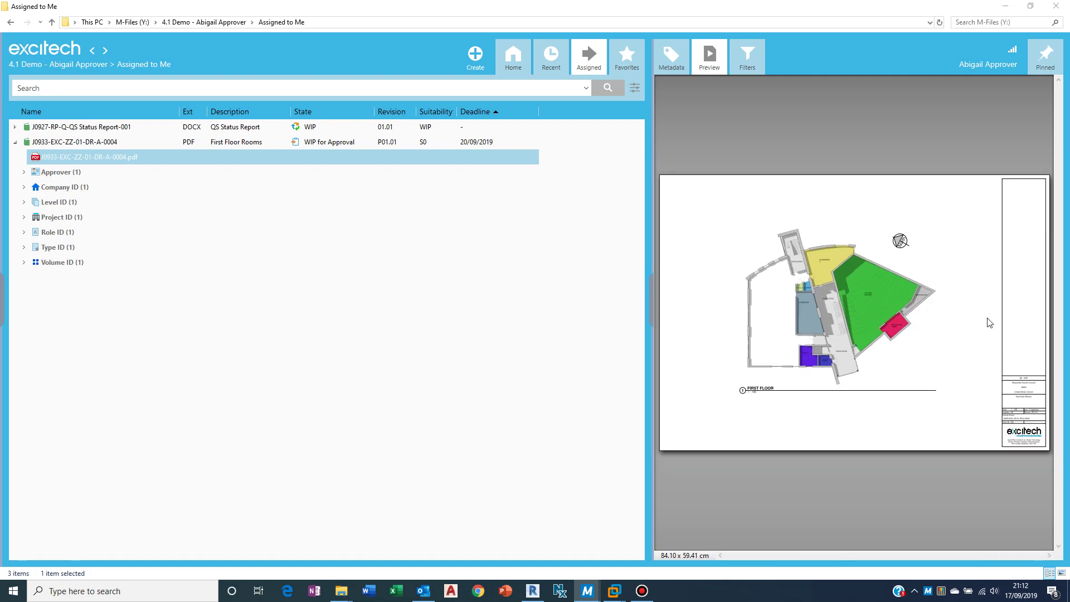
{"action": "left_click", "coordinate": [3, 301]}
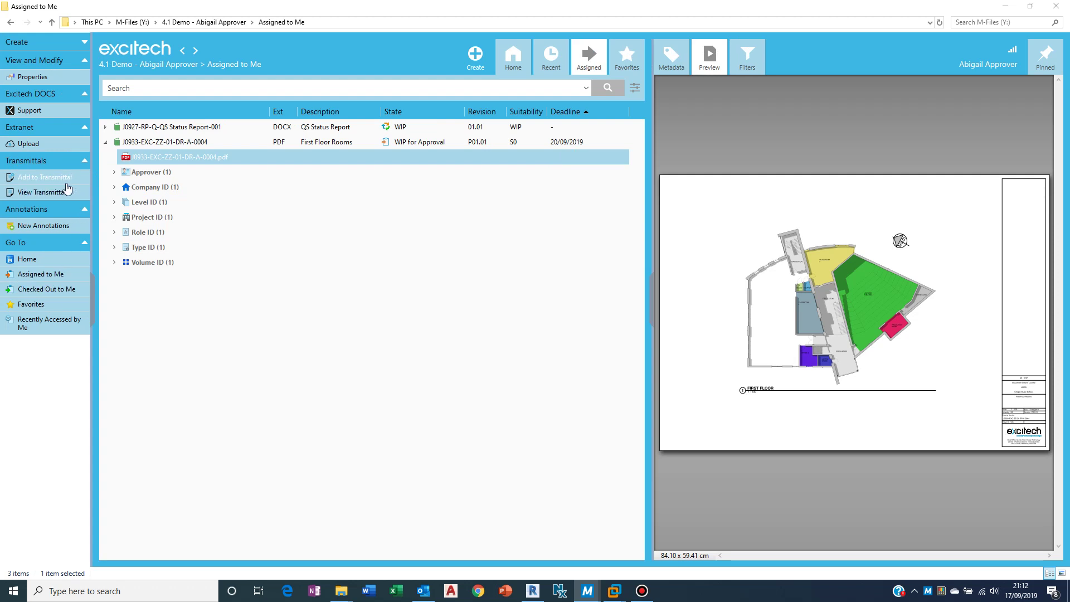
Step: Place a callout reading 'Add: Room Layouts' in the title block's blank area and save annotations
{"action": "left_click", "coordinate": [23, 225]}
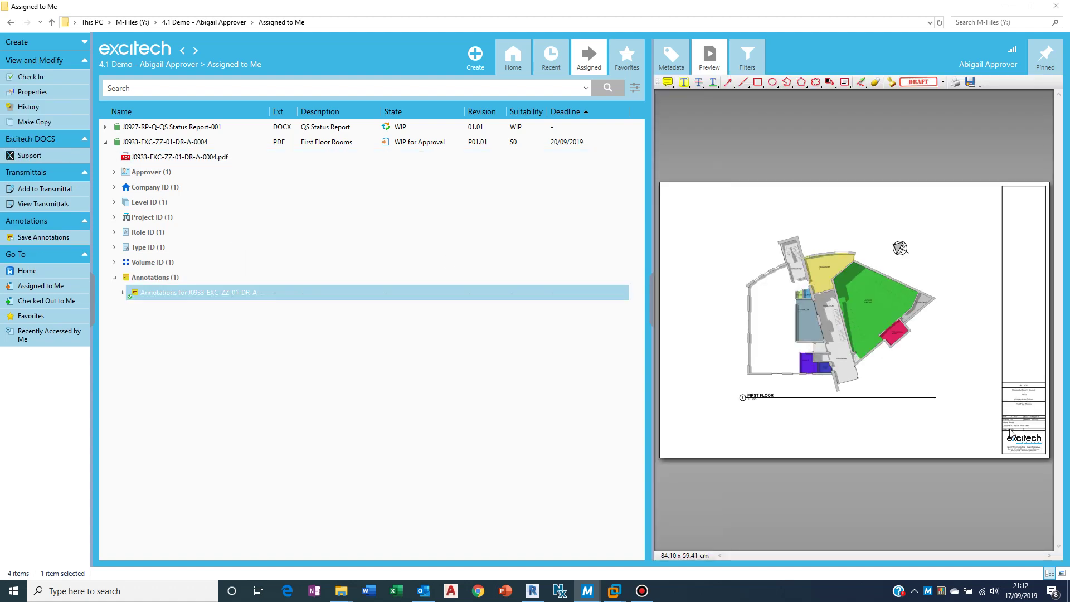
{"action": "scroll", "coordinate": [1009, 432], "scroll_direction": "up", "scroll_amount": 5}
{"action": "middle_click", "coordinate": [948, 375]}
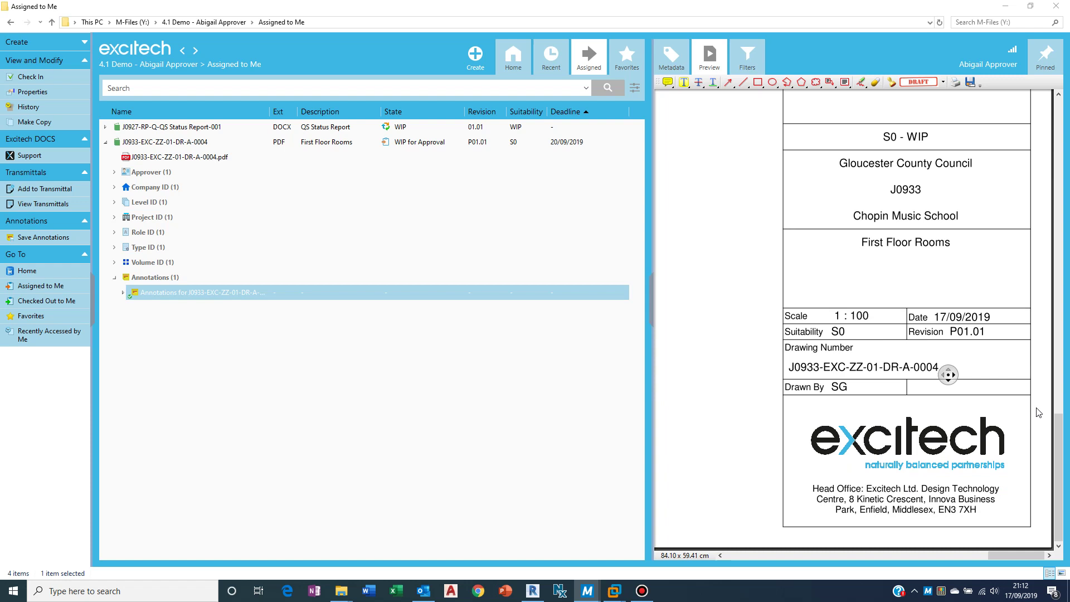
{"action": "left_click", "coordinate": [1038, 412]}
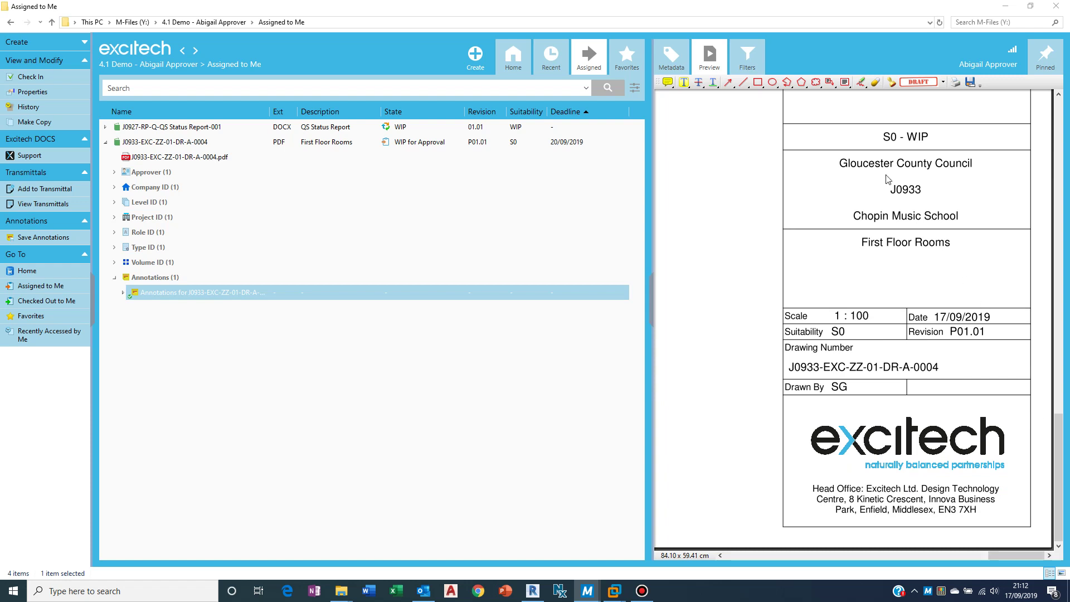
{"action": "left_click", "coordinate": [830, 82]}
{"action": "left_click_drag", "start_coordinate": [894, 275], "coordinate": [740, 252]}
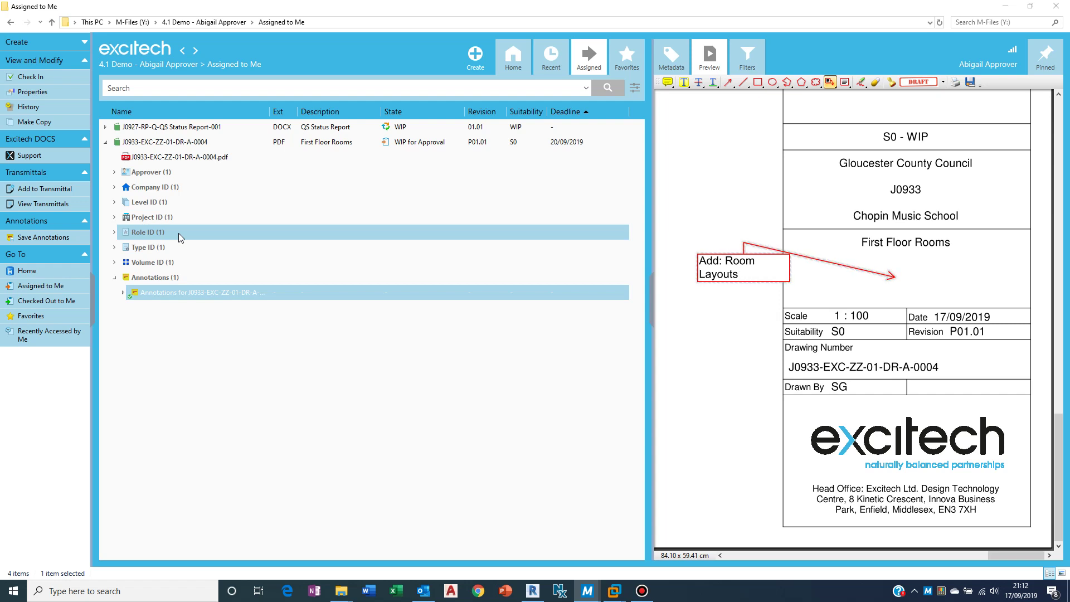
{"action": "left_click", "coordinate": [49, 239]}
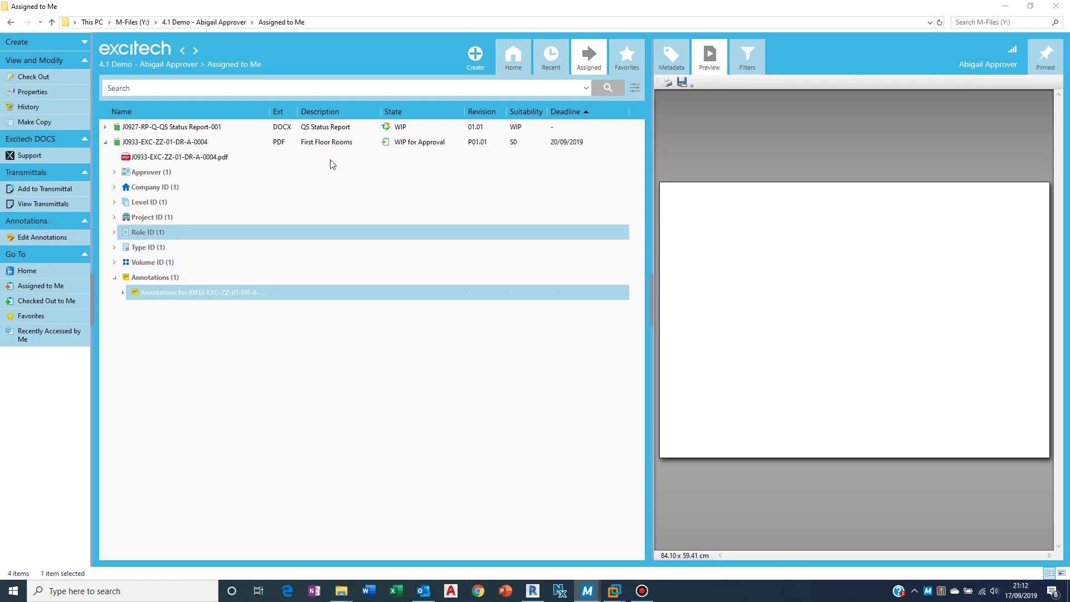
Step: Send J0933-EXC-ZZ-01-DR-A-0004 back to the WIP state and refresh the Assigned view
{"action": "left_click", "coordinate": [217, 142]}
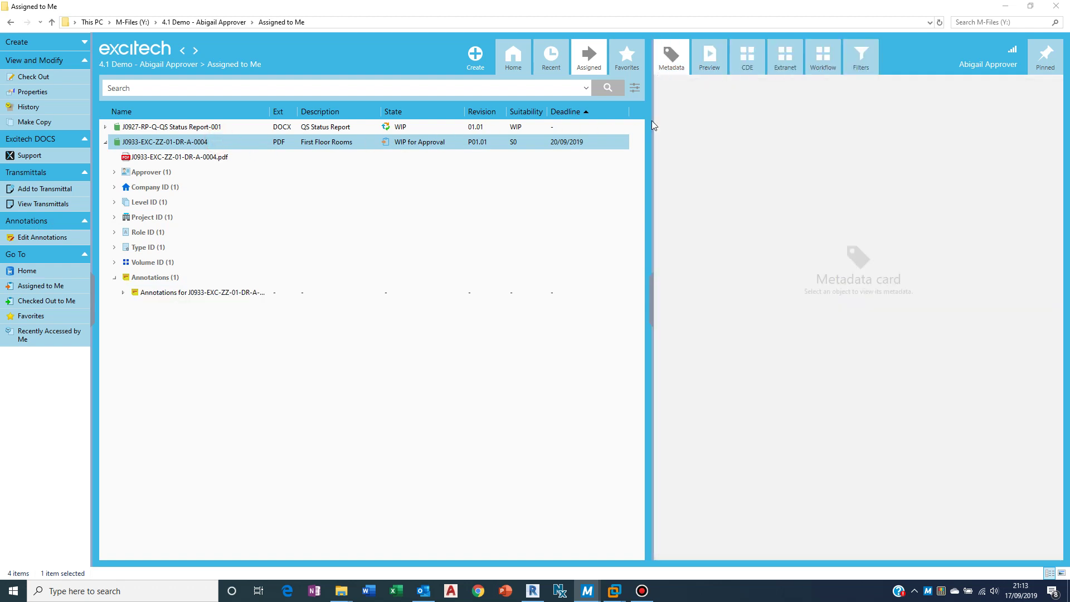
{"action": "left_click", "coordinate": [824, 59]}
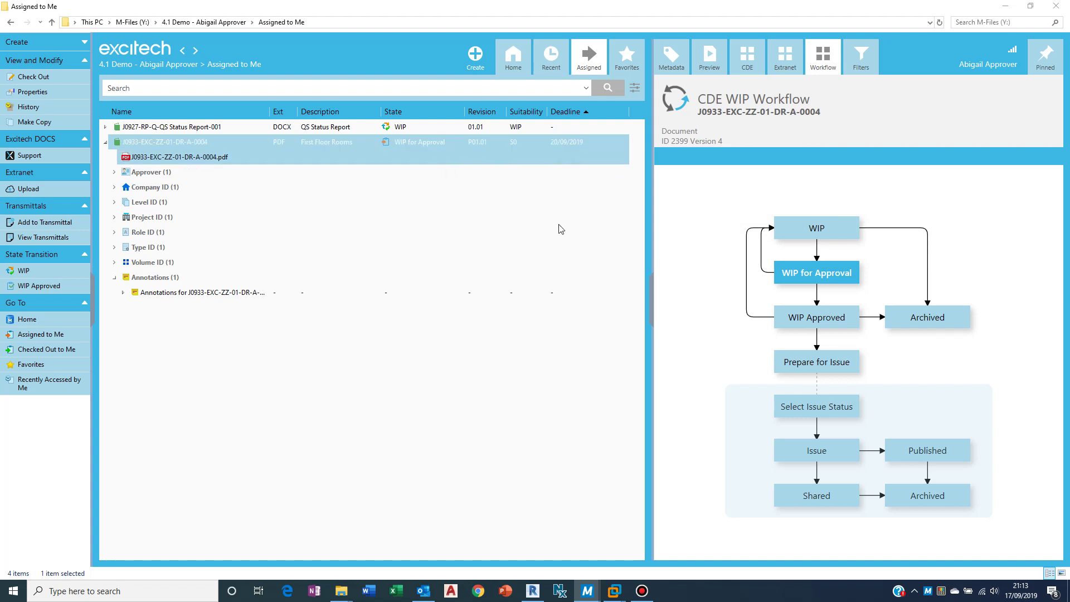
{"action": "left_click", "coordinate": [803, 229]}
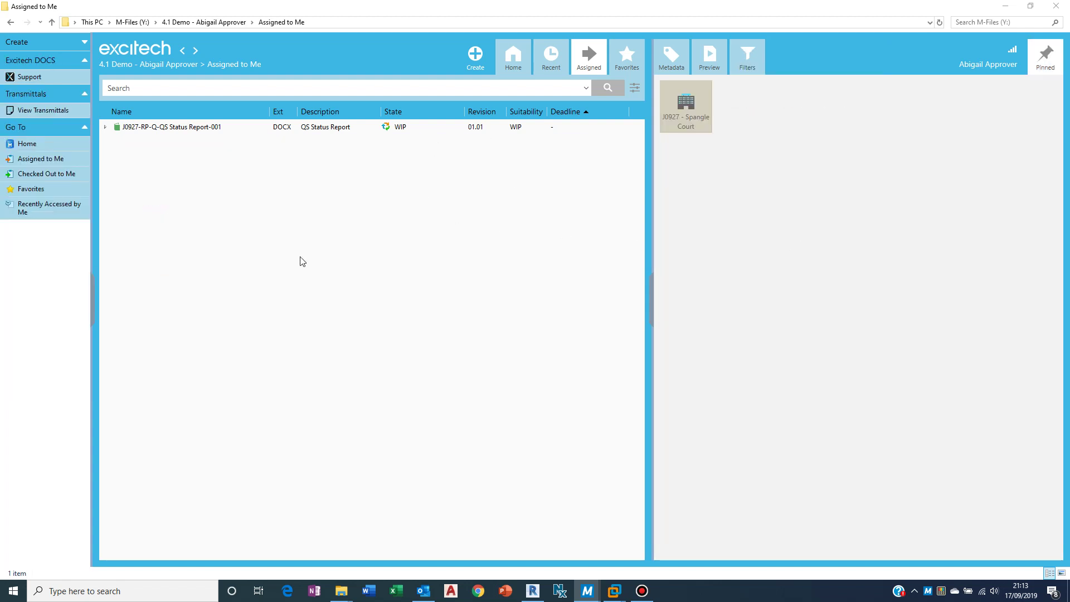
{"action": "left_click", "coordinate": [589, 51]}
Step: Switch to the designer's WIP folder window and reload the document list
{"action": "mouse_move", "coordinate": [584, 592]}
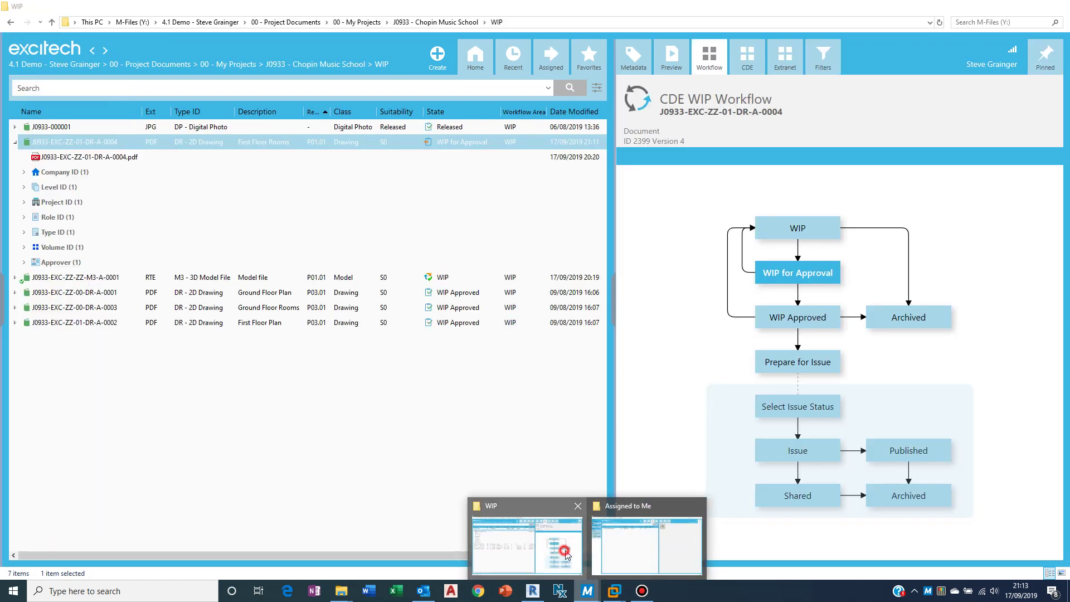
{"action": "left_click", "coordinate": [565, 554]}
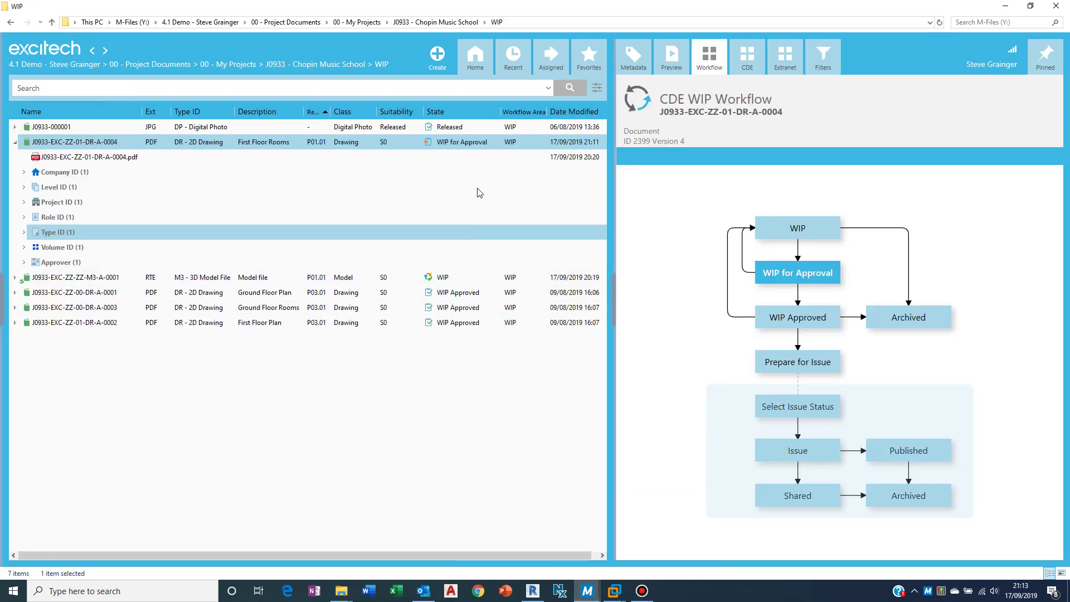
{"action": "left_click", "coordinate": [940, 22]}
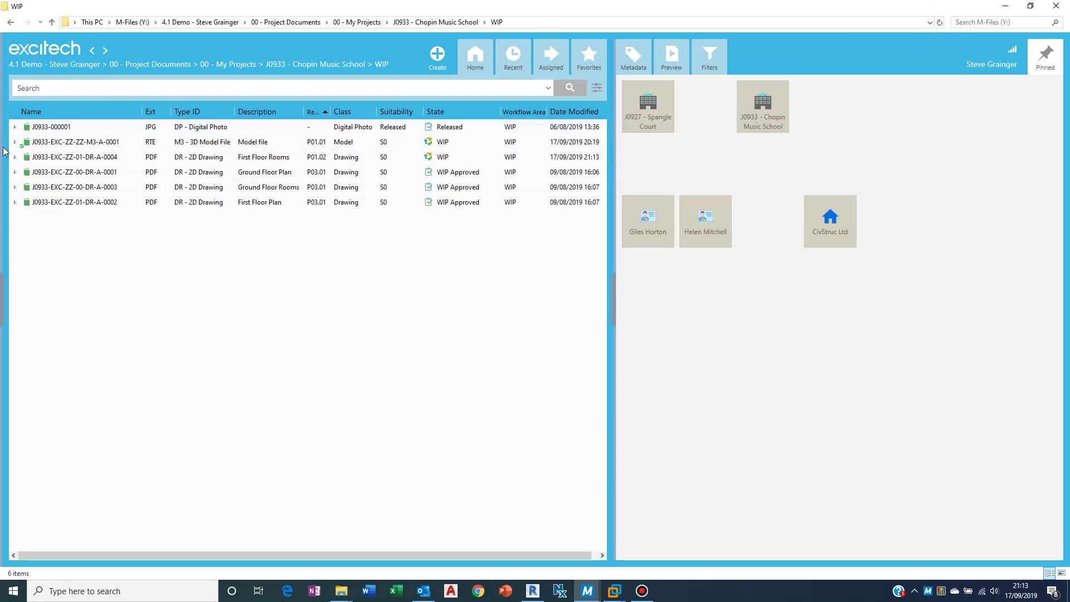
Step: Preview the drawing's PDF and zoom into the title block's 'Add: Room Layouts' markup
{"action": "left_click", "coordinate": [24, 156]}
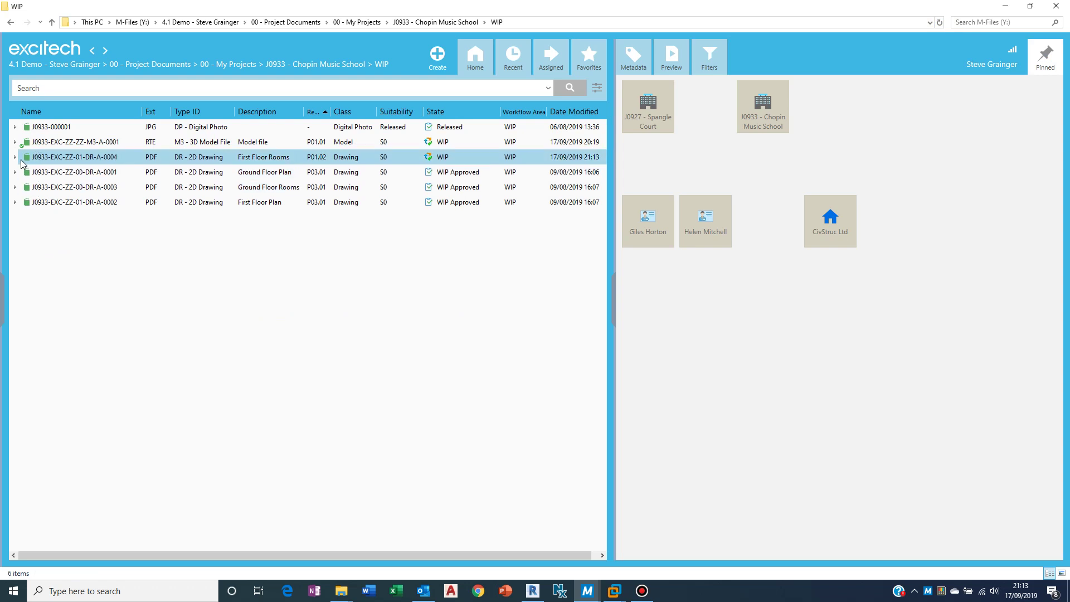
{"action": "left_click", "coordinate": [13, 157]}
{"action": "left_click", "coordinate": [45, 173]}
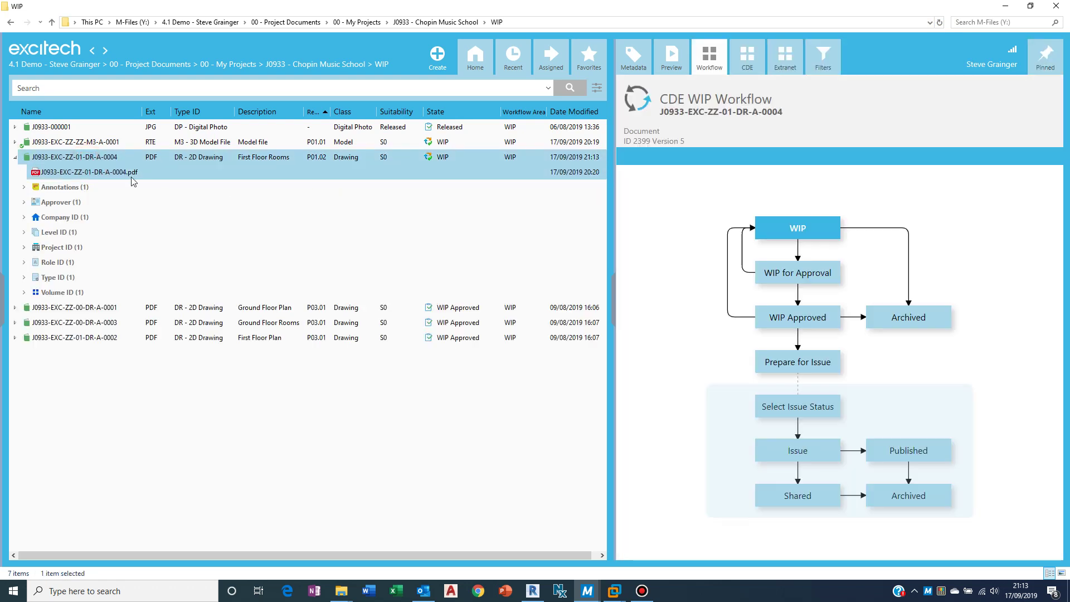
{"action": "left_click", "coordinate": [103, 173]}
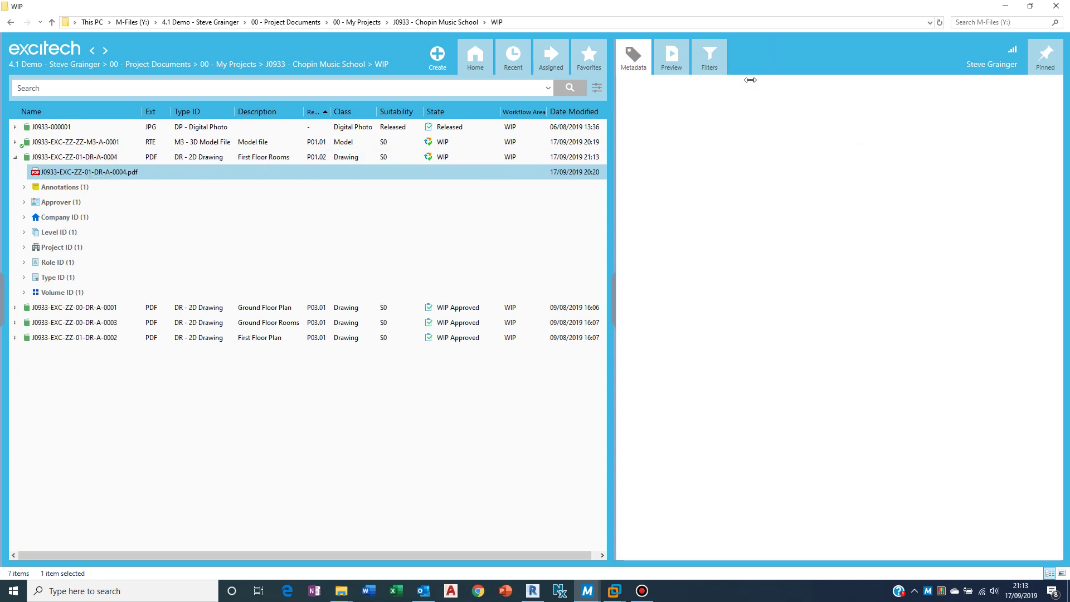
{"action": "left_click", "coordinate": [674, 58]}
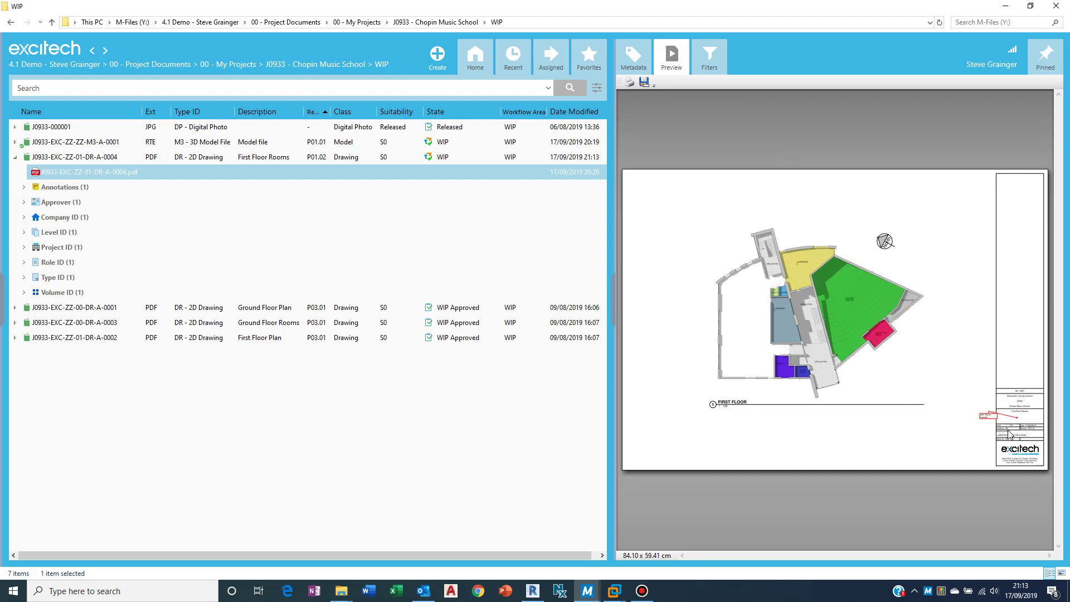
{"action": "scroll", "coordinate": [1010, 434], "scroll_direction": "up", "scroll_amount": 3}
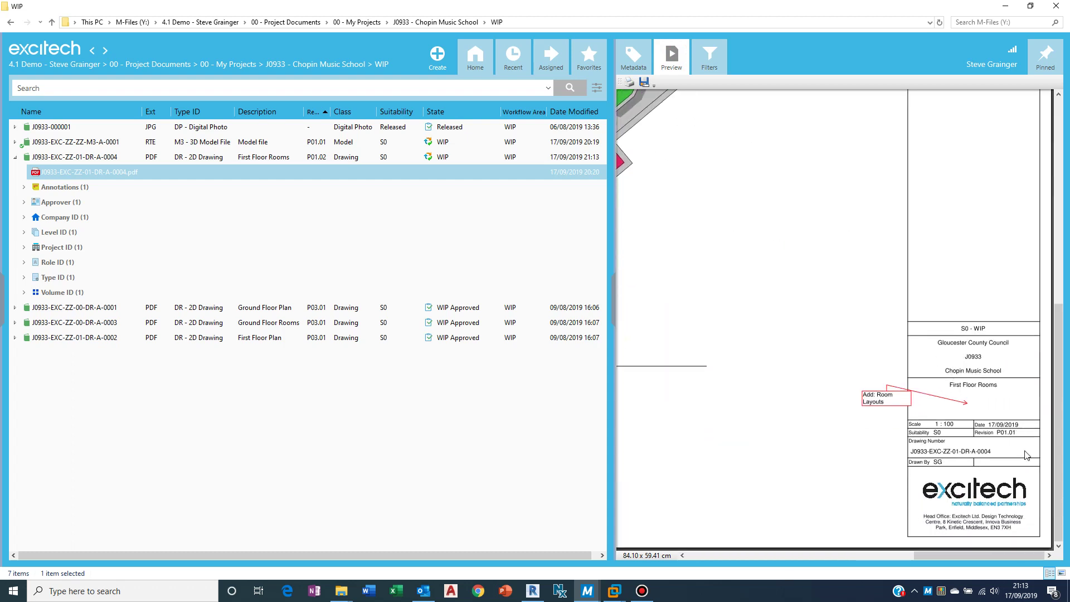
{"action": "scroll", "coordinate": [1025, 455], "scroll_direction": "up", "scroll_amount": 2}
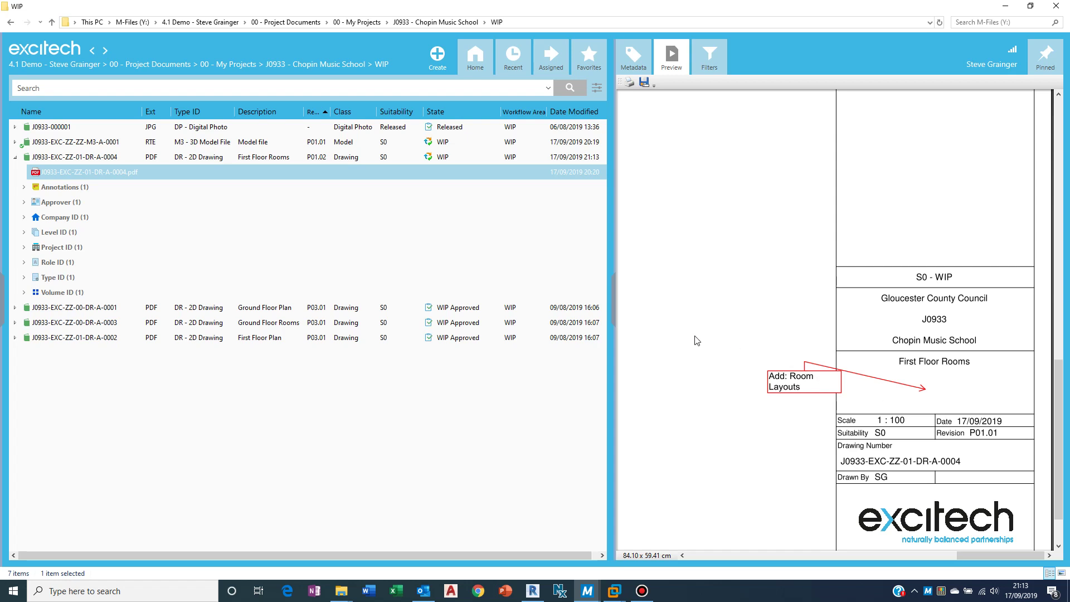
Step: In Revit, set the sheet's Excitech DOCS Title 2 property to 'Room Layouts' and save
{"action": "left_click", "coordinate": [533, 591]}
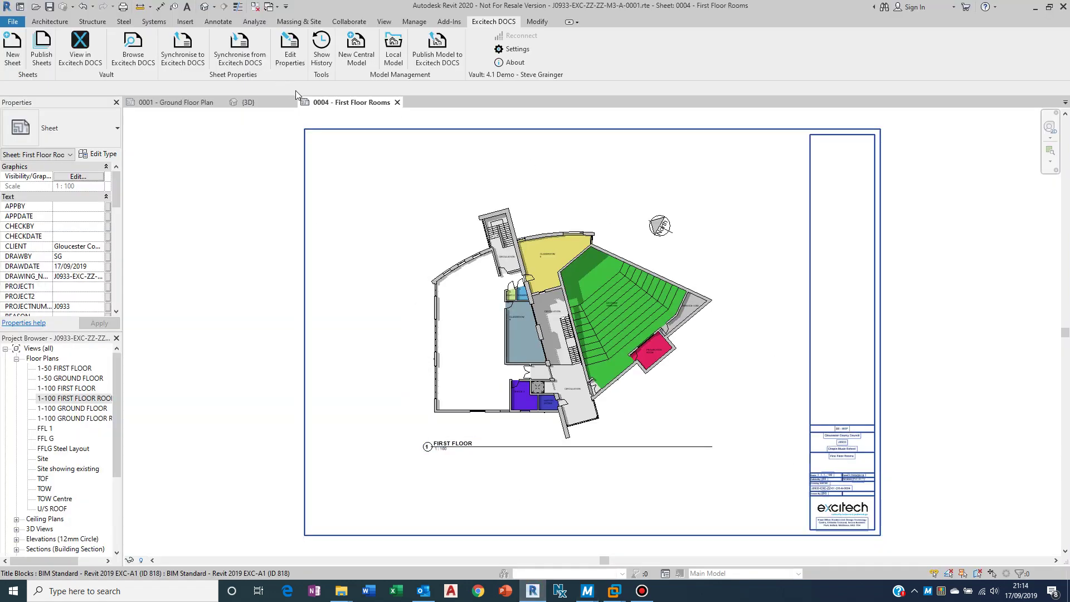
{"action": "left_click", "coordinate": [289, 50]}
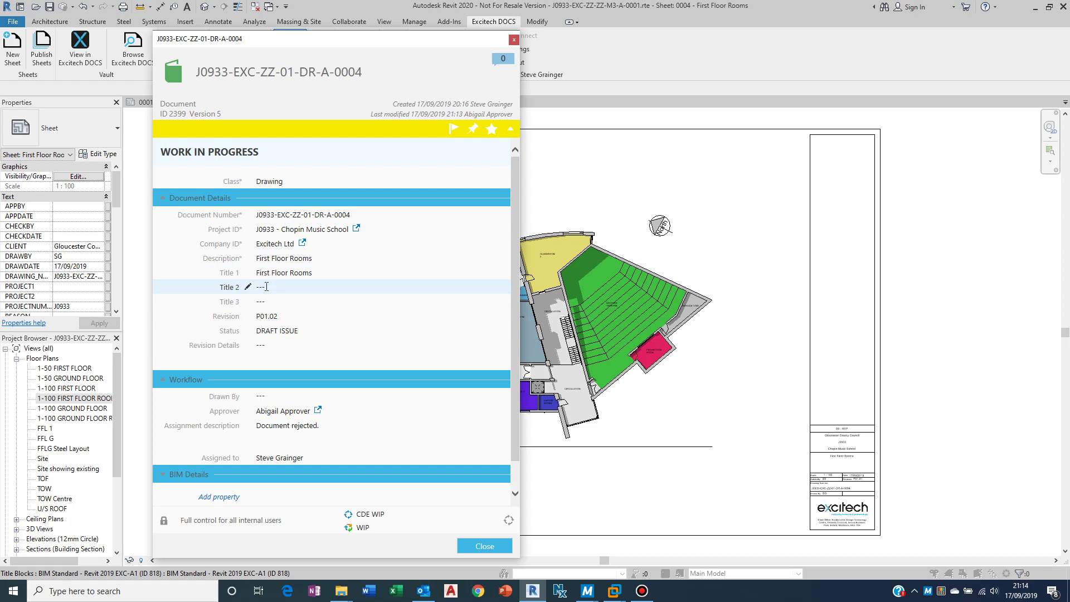
{"action": "left_click", "coordinate": [267, 287]}
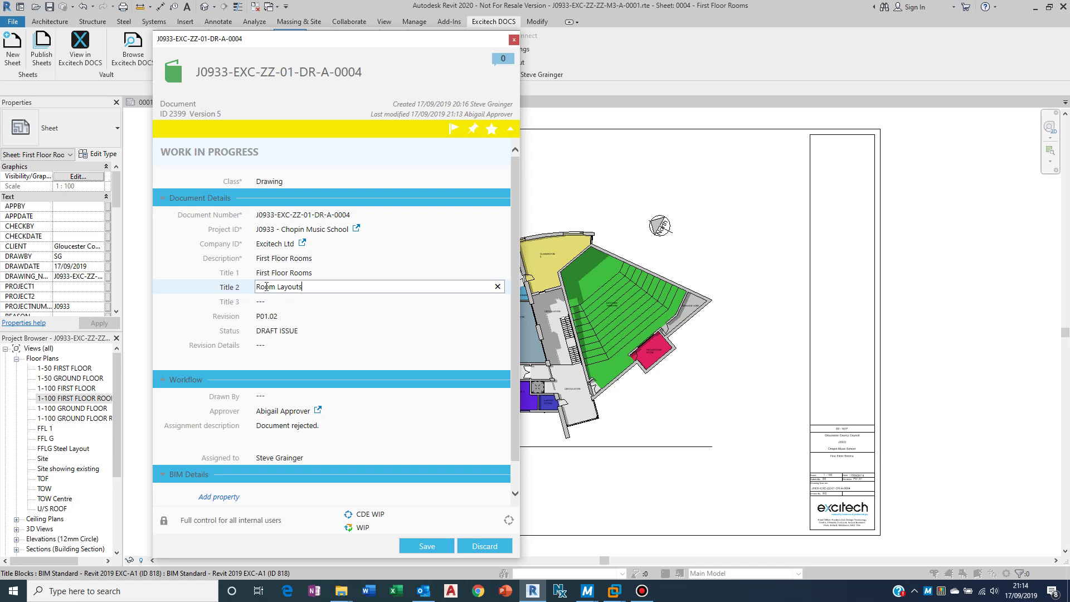
{"action": "left_click", "coordinate": [427, 547]}
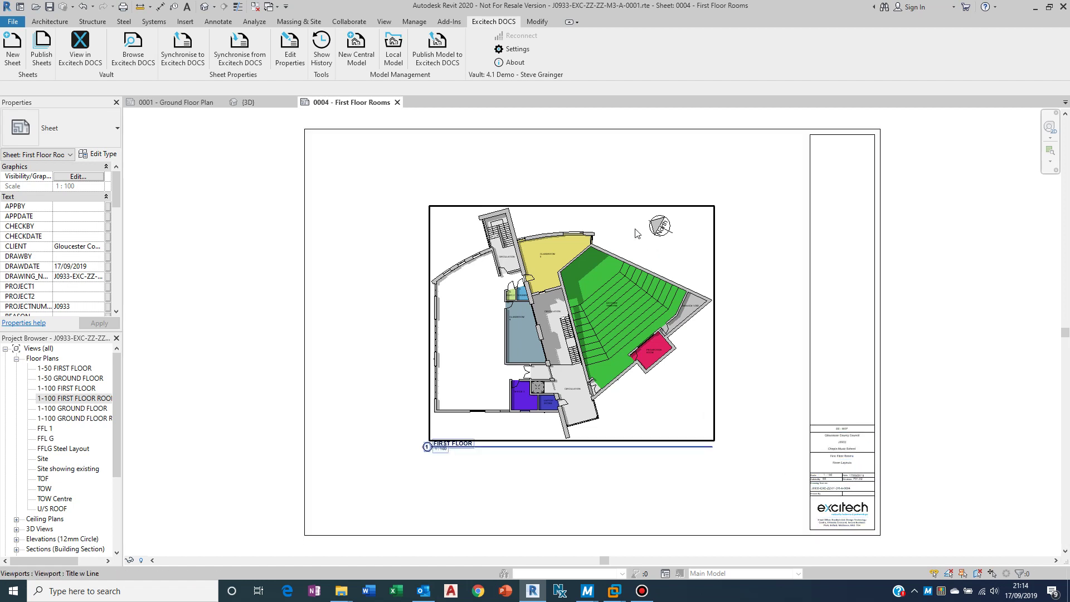
Step: Save the Revit model and publish sheet 0004 as a PDF to Excitech DOCS, target state S0 - WIP Internal use Only
{"action": "left_click", "coordinate": [50, 7]}
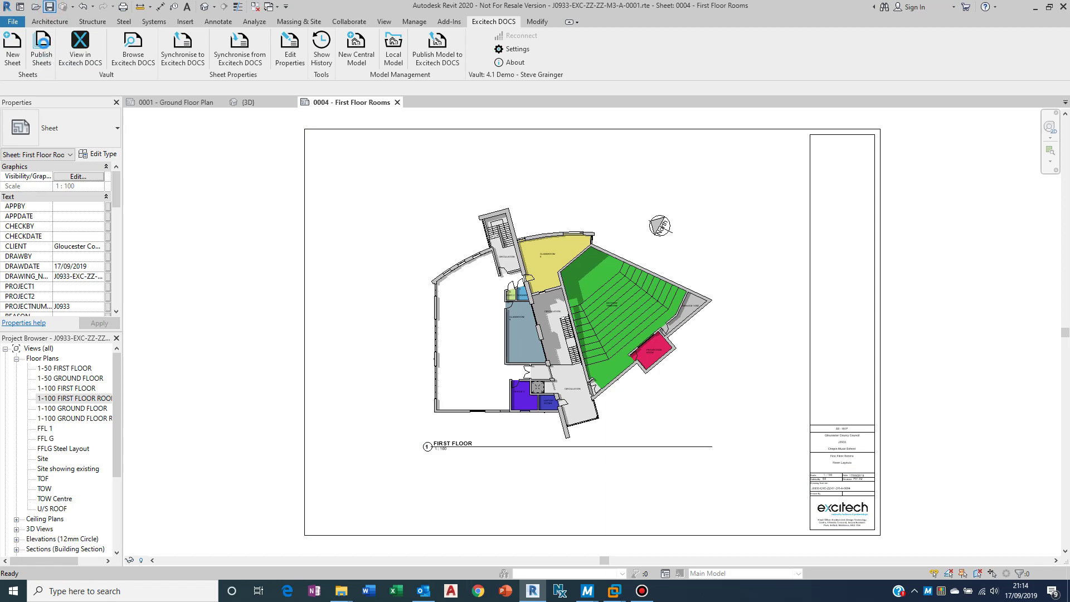
{"action": "left_click", "coordinate": [42, 47]}
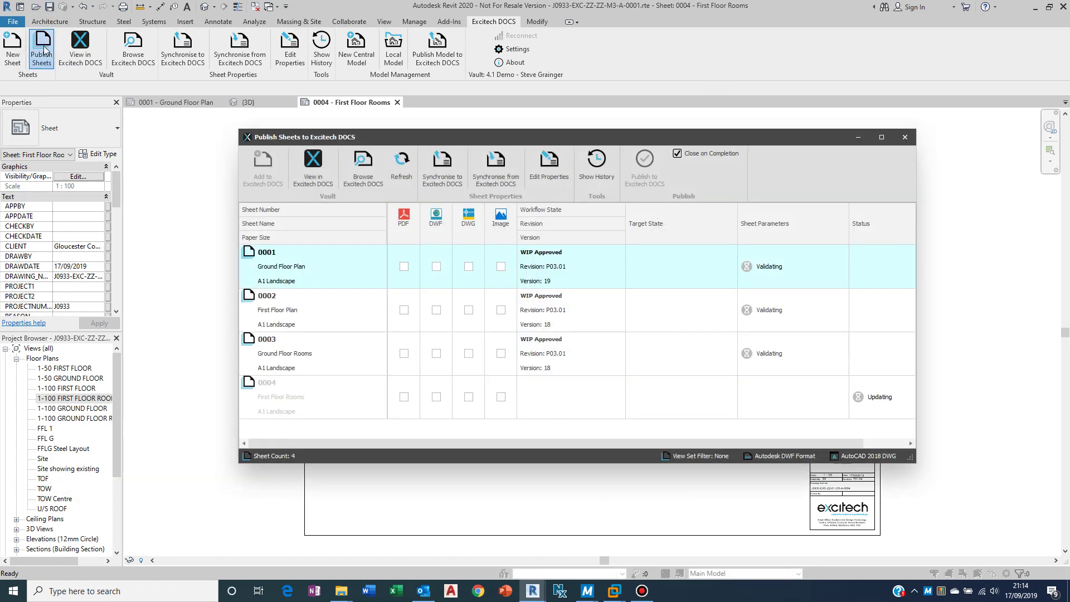
{"action": "left_click", "coordinate": [404, 398]}
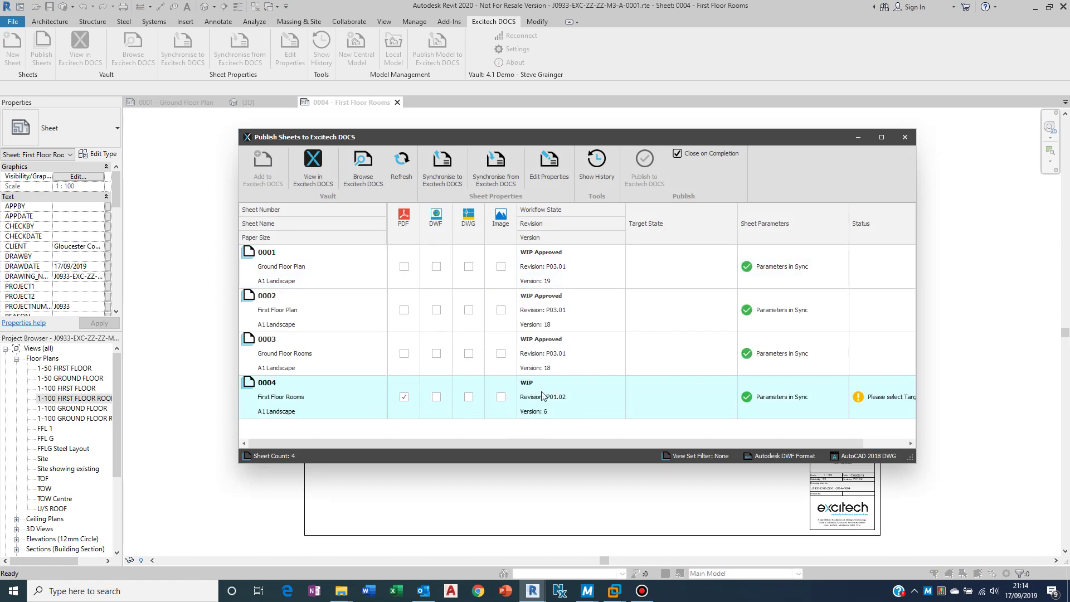
{"action": "left_click", "coordinate": [708, 400]}
{"action": "left_click", "coordinate": [694, 438]}
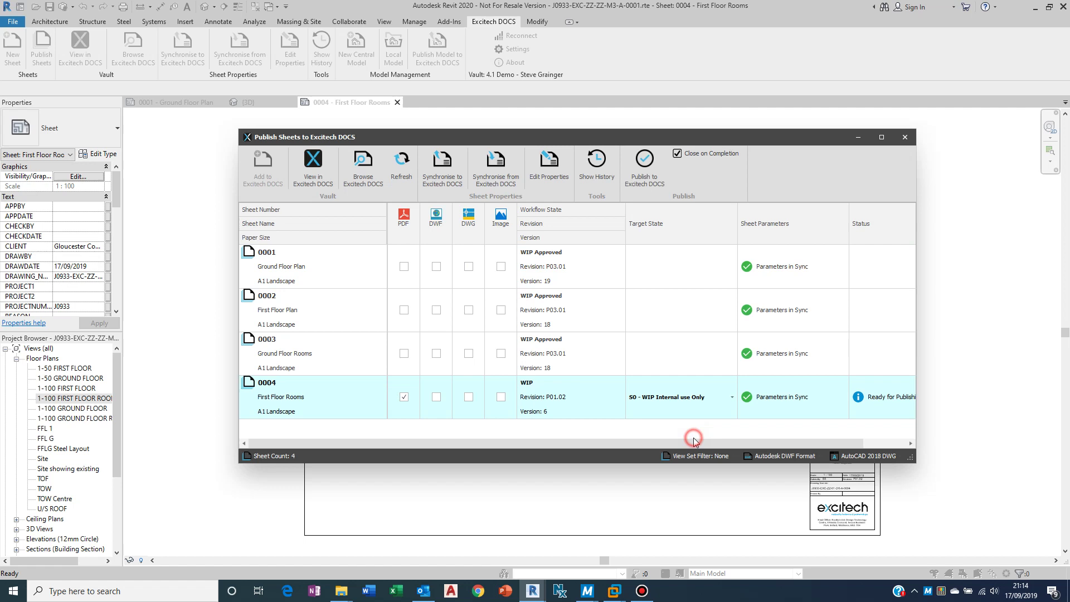
{"action": "left_click", "coordinate": [642, 162]}
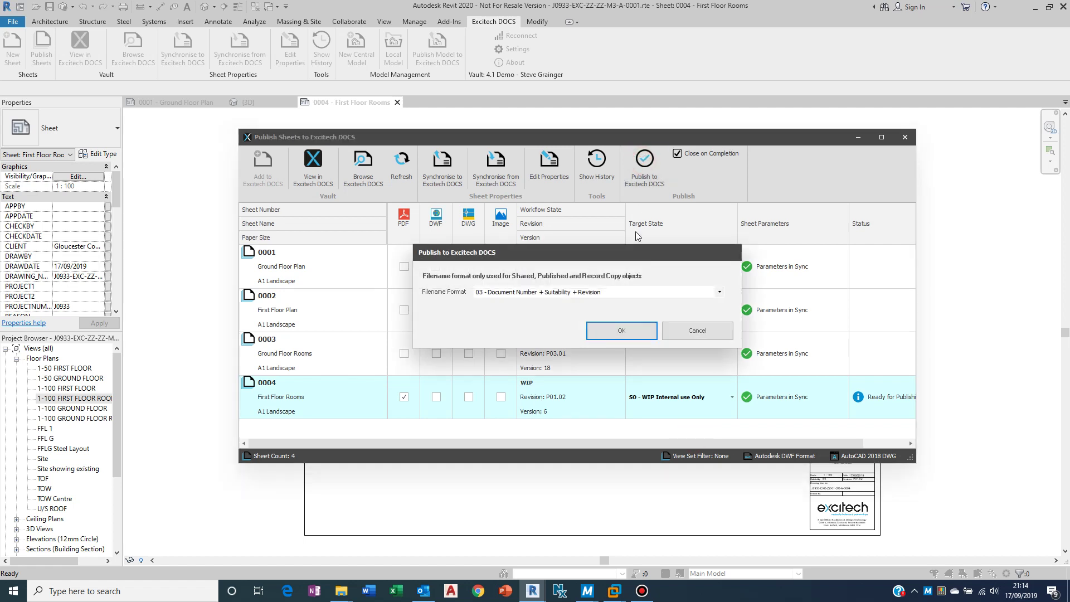
{"action": "left_click", "coordinate": [623, 331]}
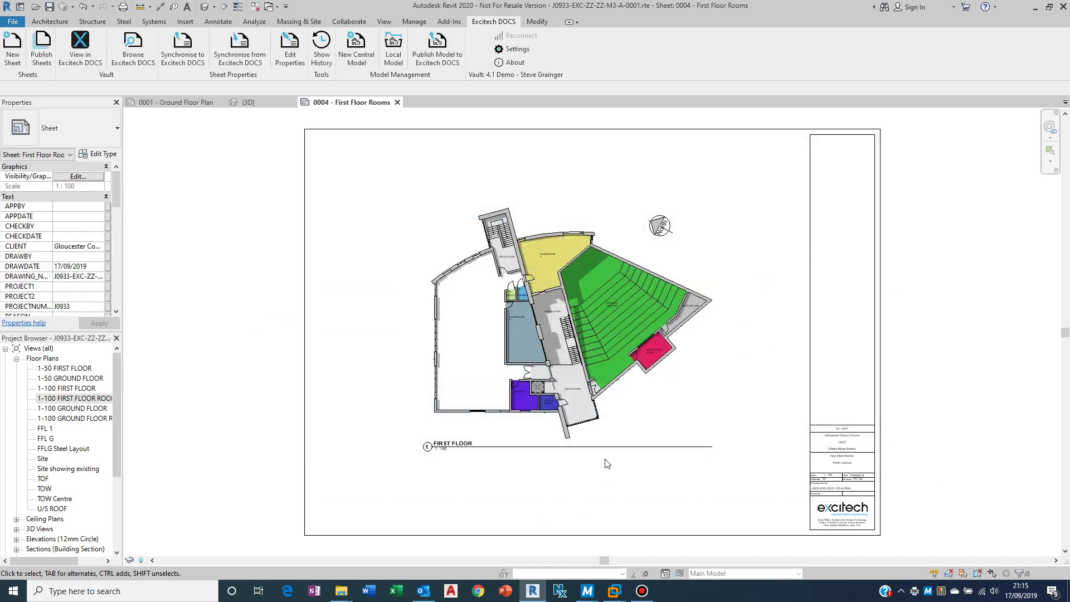
Step: Refresh the WIP list and preview the republished A-0004 PDF to check Room Layouts and revision P01.02
{"action": "mouse_move", "coordinate": [601, 594]}
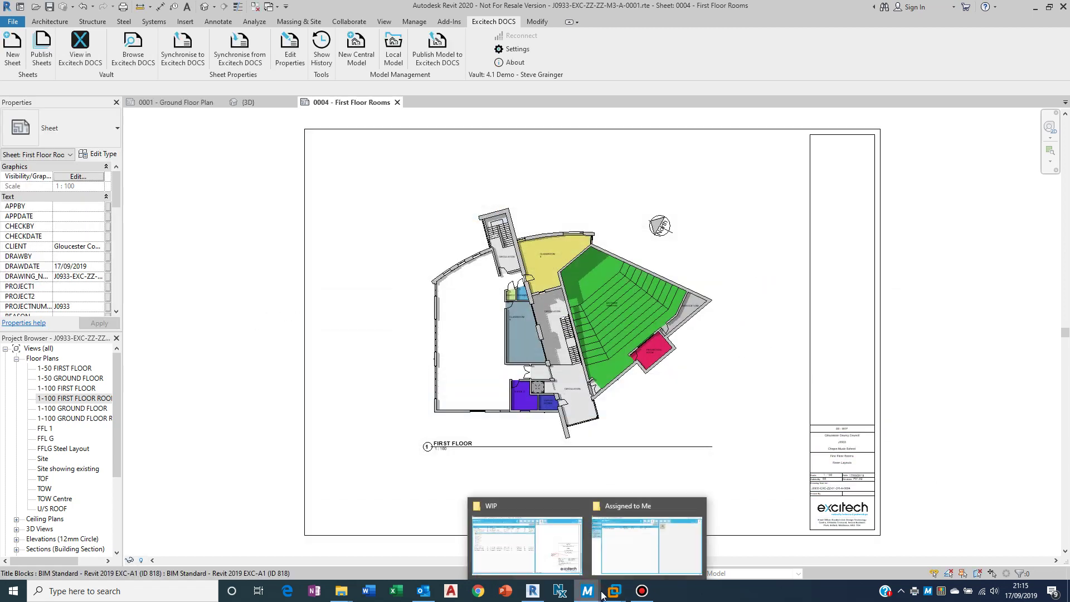
{"action": "left_click", "coordinate": [558, 546]}
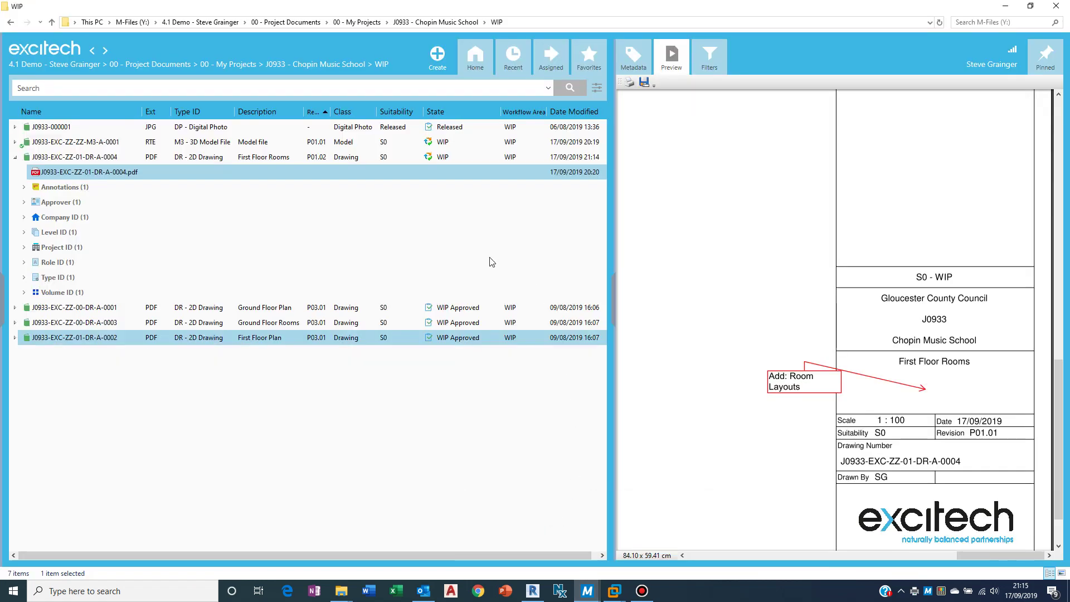
{"action": "left_click", "coordinate": [940, 22]}
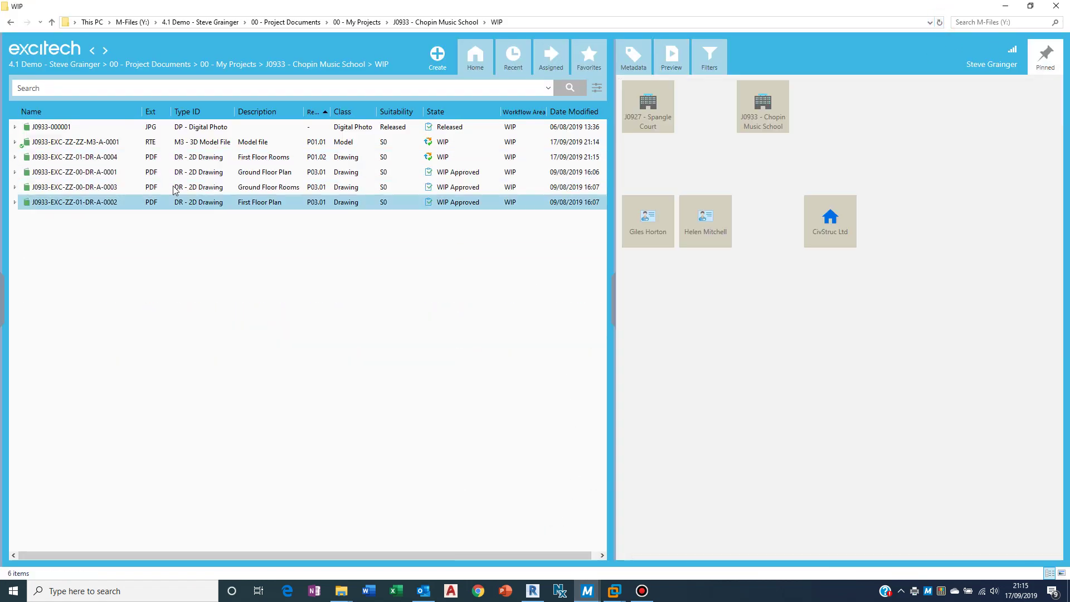
{"action": "left_click", "coordinate": [15, 158]}
{"action": "left_click", "coordinate": [55, 172]}
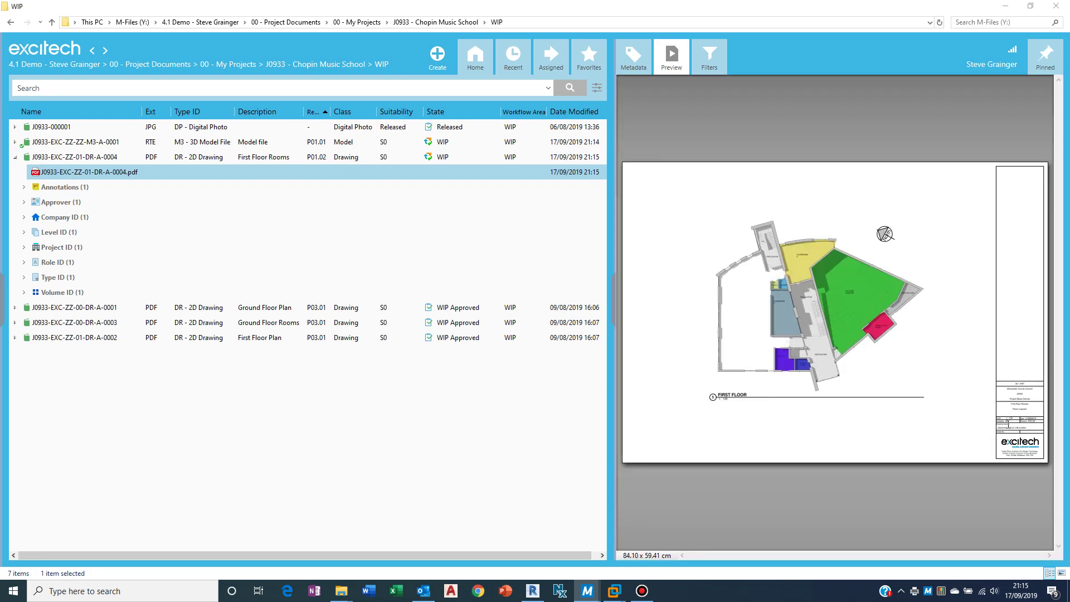
{"action": "scroll", "coordinate": [1009, 427], "scroll_direction": "up", "scroll_amount": 5}
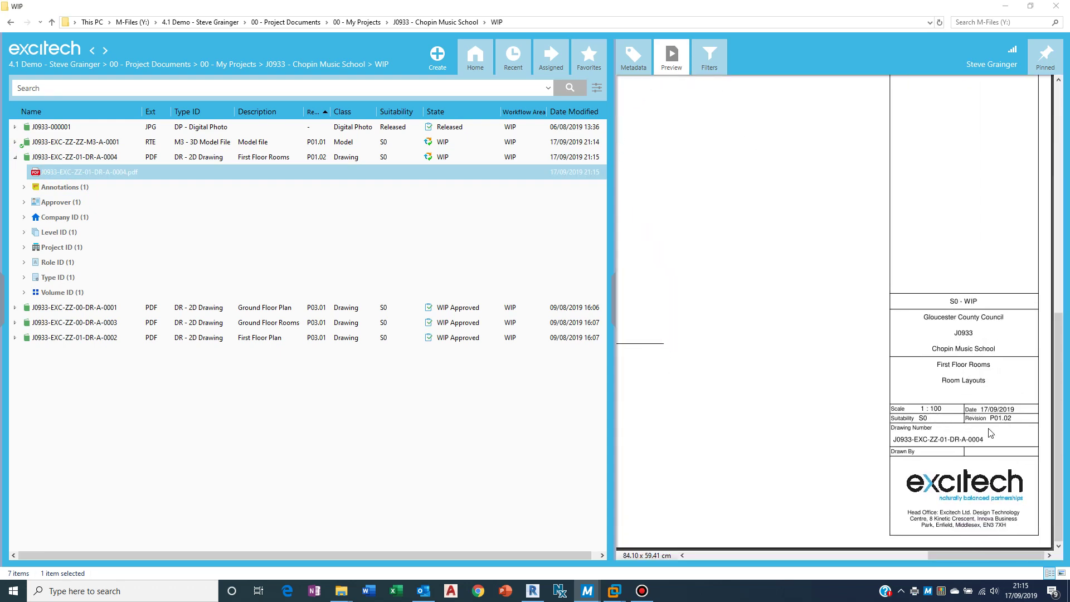
{"action": "scroll", "coordinate": [952, 411], "scroll_direction": "down", "scroll_amount": 5}
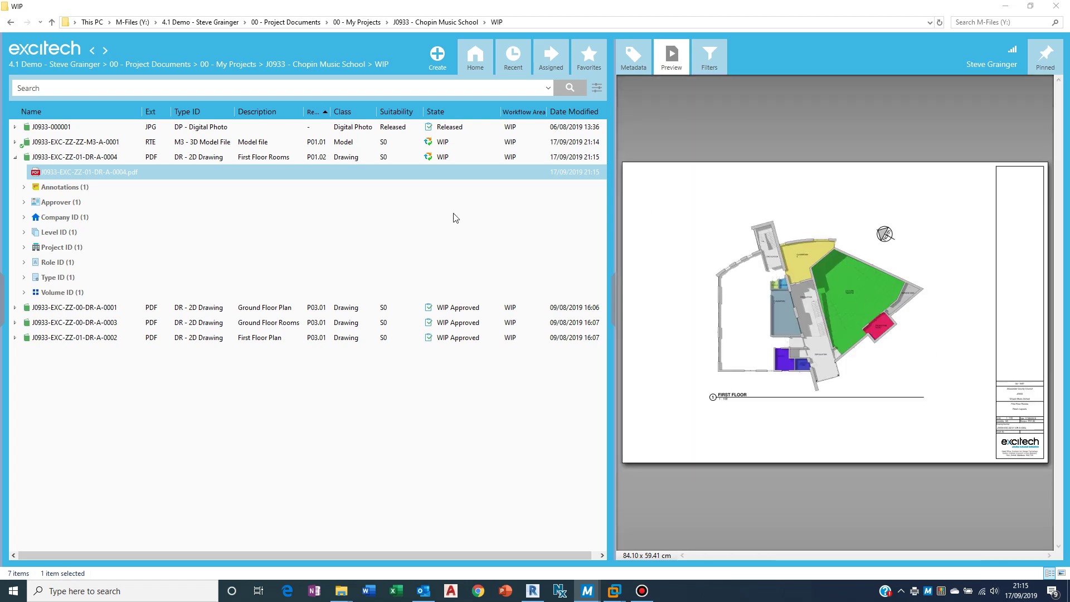
Step: Move the First Floor Rooms drawing to WIP for Approval
{"action": "left_click", "coordinate": [225, 161]}
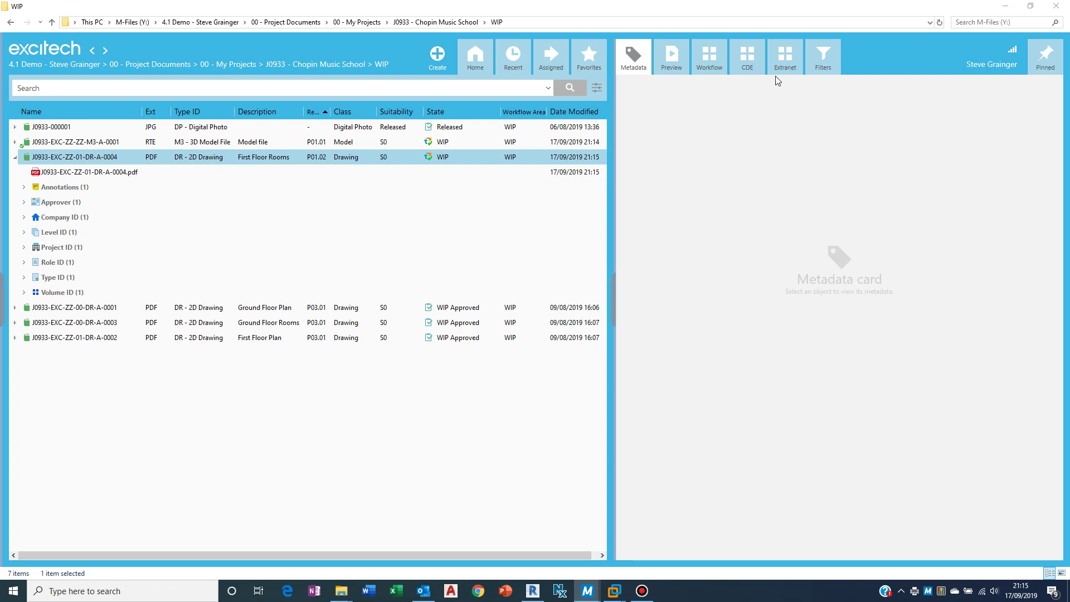
{"action": "left_click", "coordinate": [711, 62]}
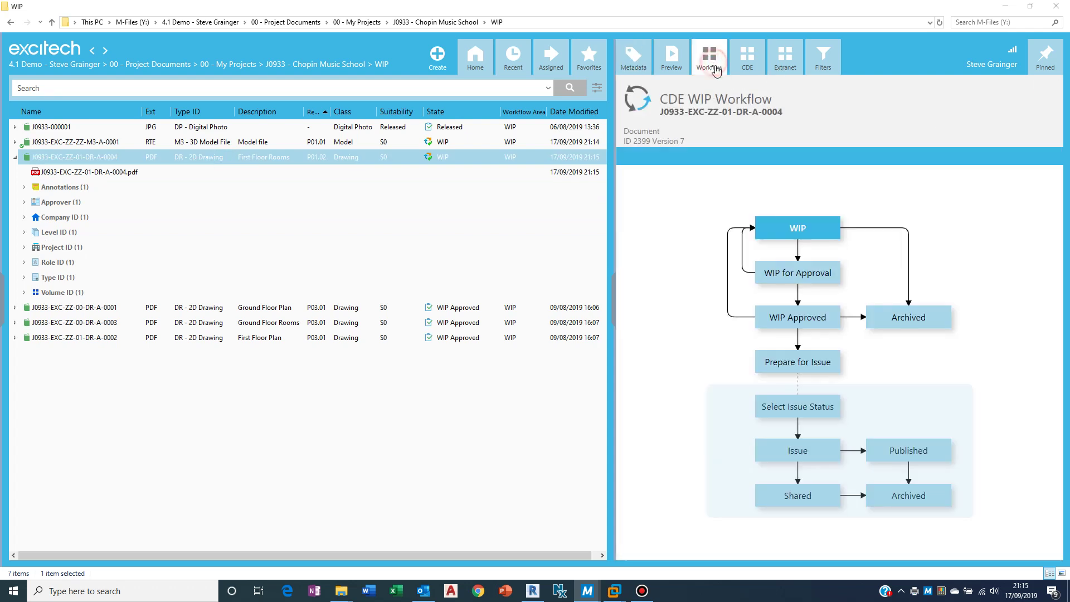
{"action": "left_click", "coordinate": [768, 273]}
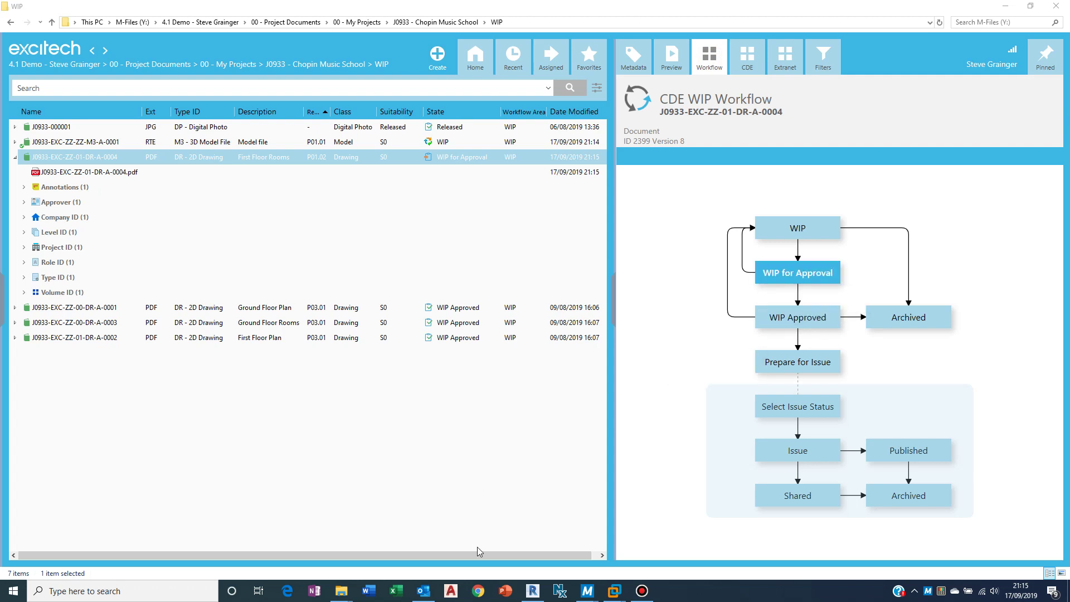
Step: Refresh the approver's Assigned to Me list and preview the First Floor Rooms PDF for review
{"action": "mouse_move", "coordinate": [590, 592]}
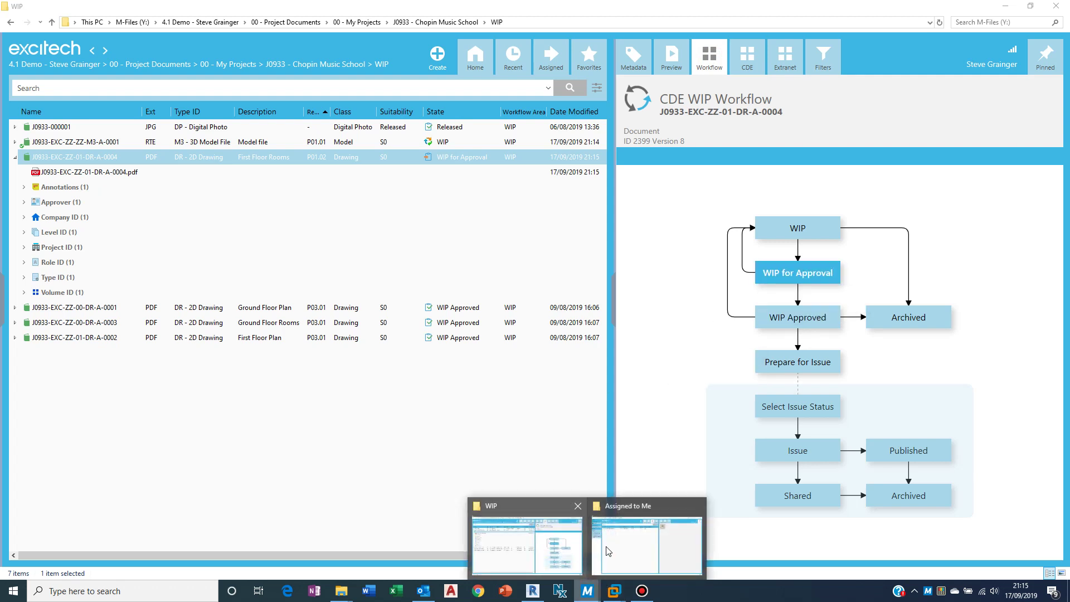
{"action": "mouse_move", "coordinate": [621, 549]}
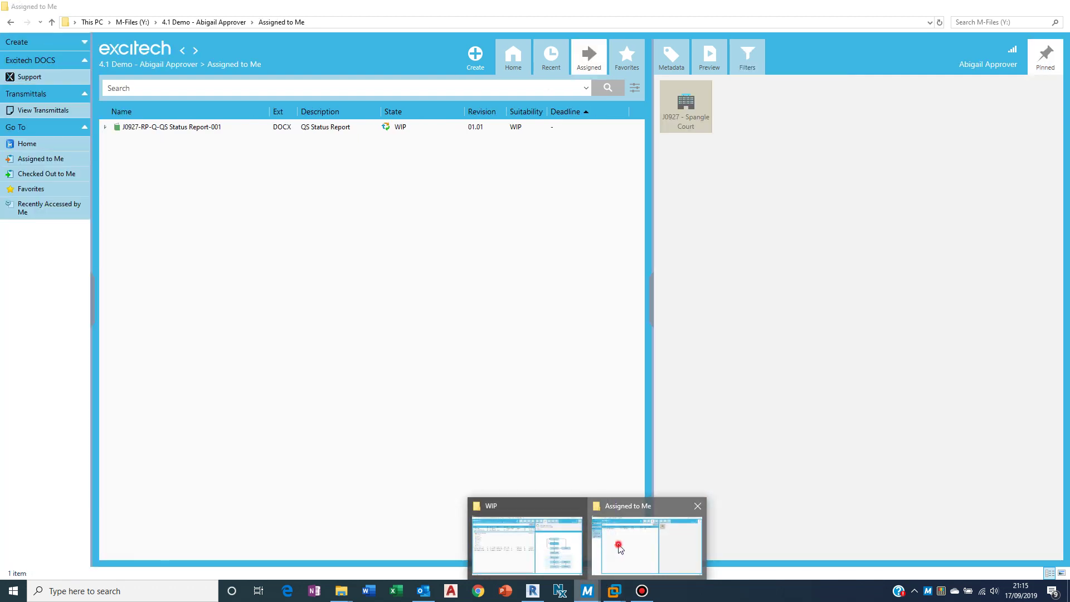
{"action": "left_click", "coordinate": [620, 548]}
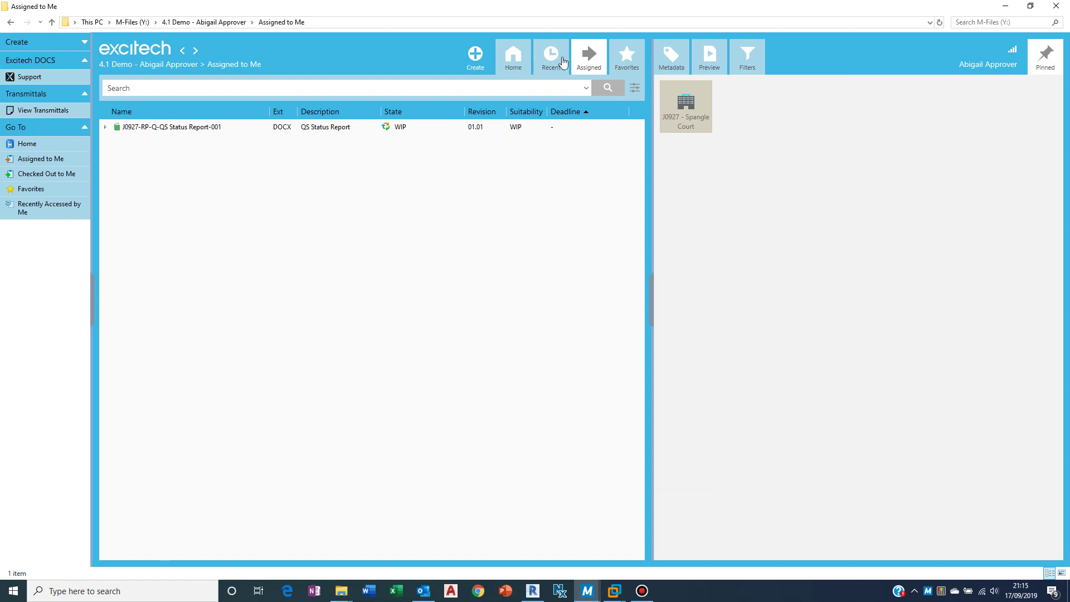
{"action": "left_click", "coordinate": [591, 60]}
{"action": "left_click", "coordinate": [106, 143]}
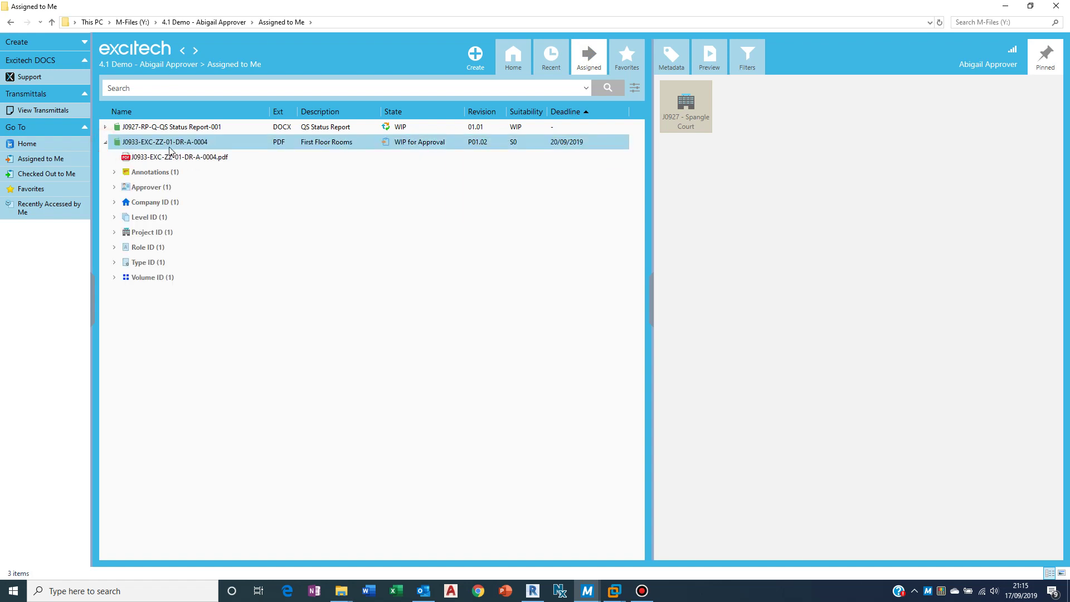
{"action": "left_click", "coordinate": [172, 158]}
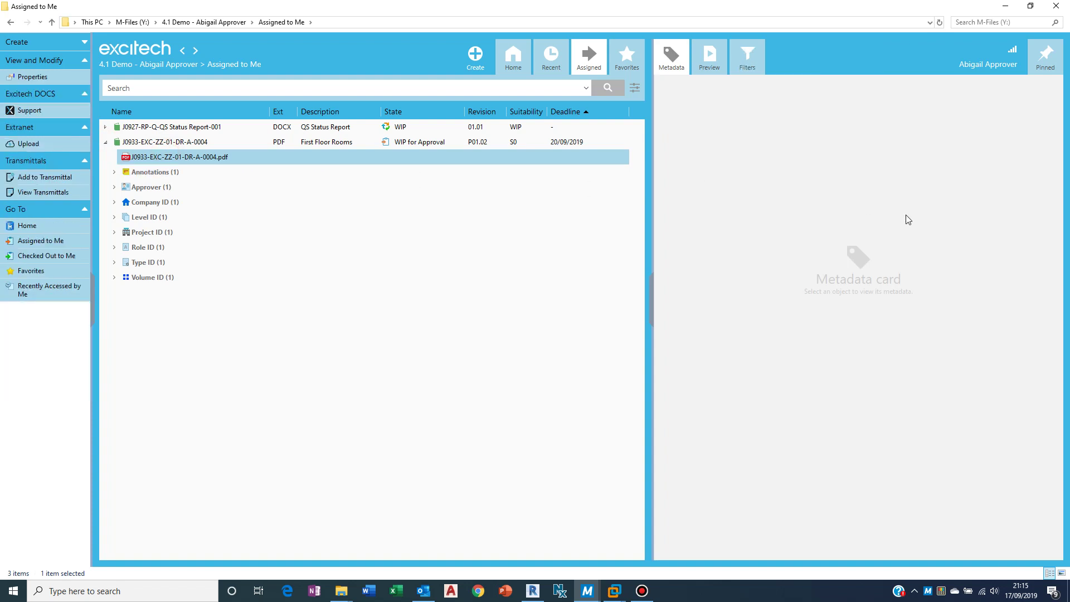
{"action": "left_click", "coordinate": [710, 55]}
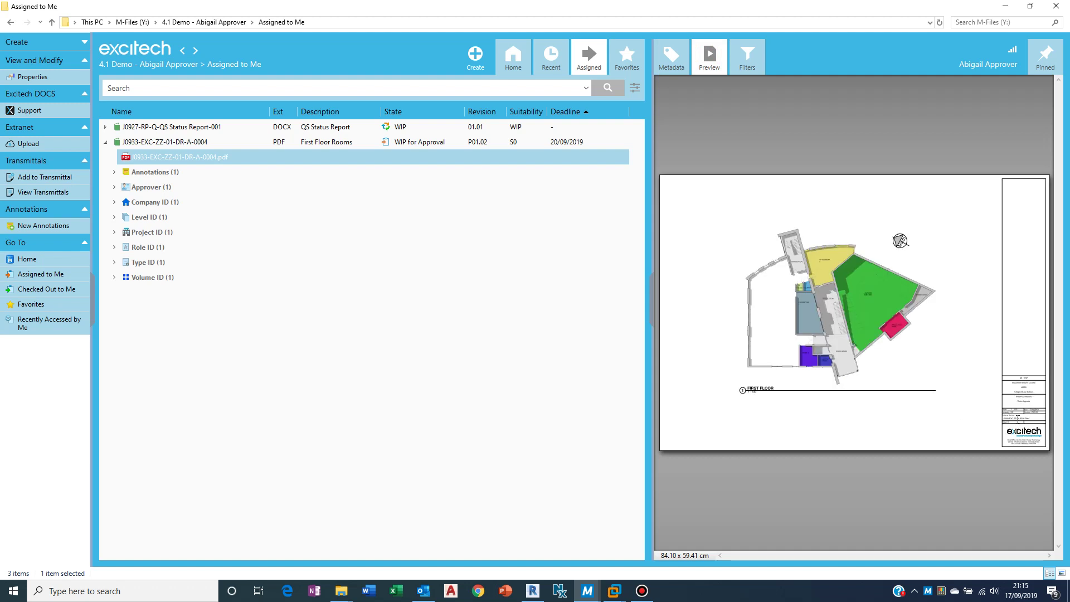
{"action": "scroll", "coordinate": [1019, 419], "scroll_direction": "up", "scroll_amount": 5}
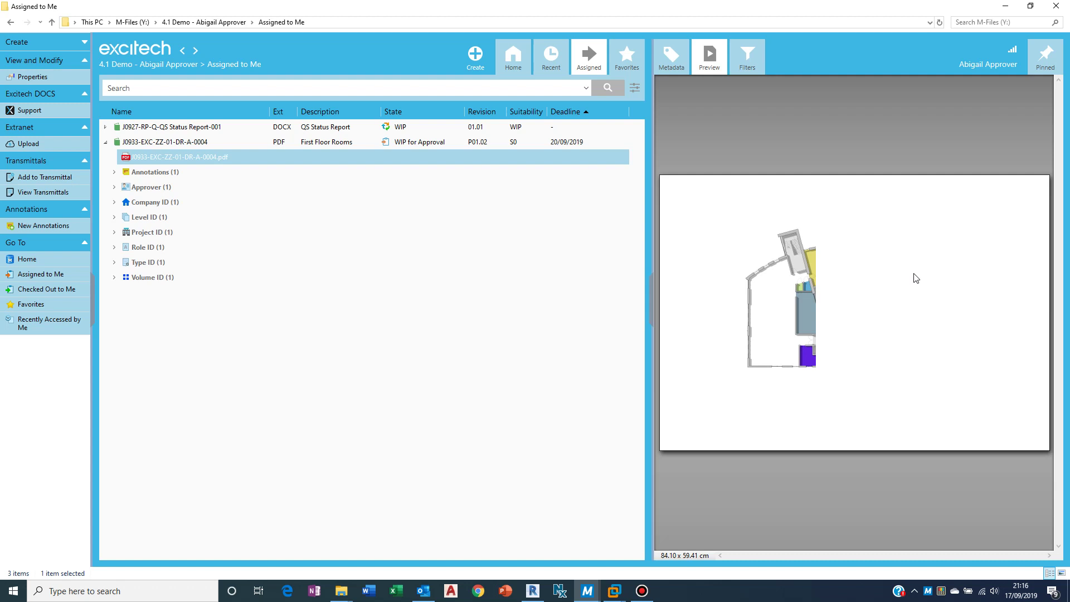
Step: Approve the J0933-EXC-ZZ-01-DR-A-0004 drawing by moving it to the WIP Approved state
{"action": "left_click", "coordinate": [272, 143]}
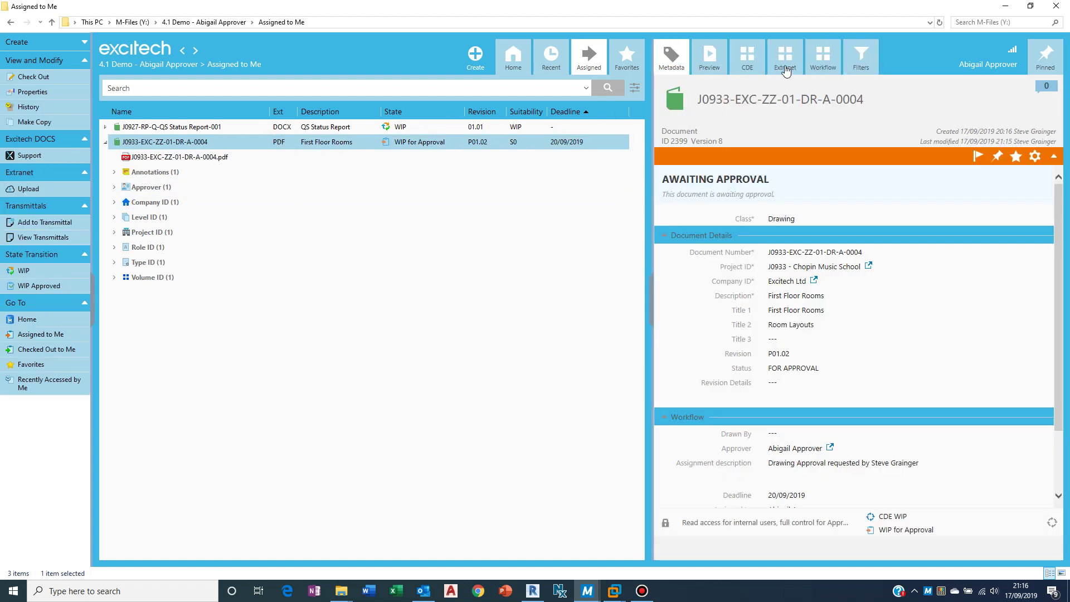
{"action": "left_click", "coordinate": [824, 56]}
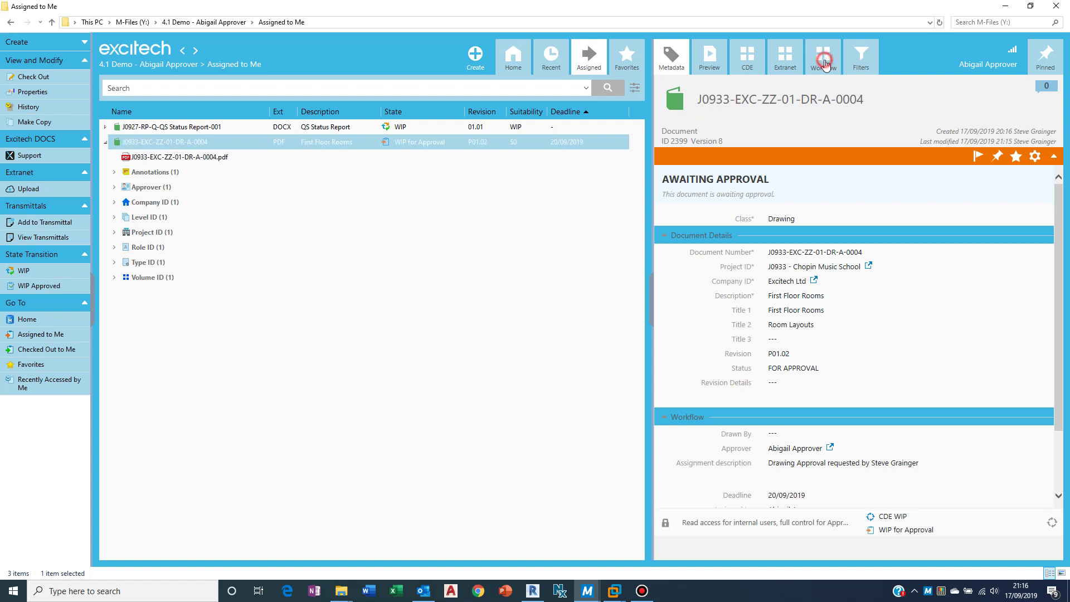
{"action": "left_click", "coordinate": [809, 319]}
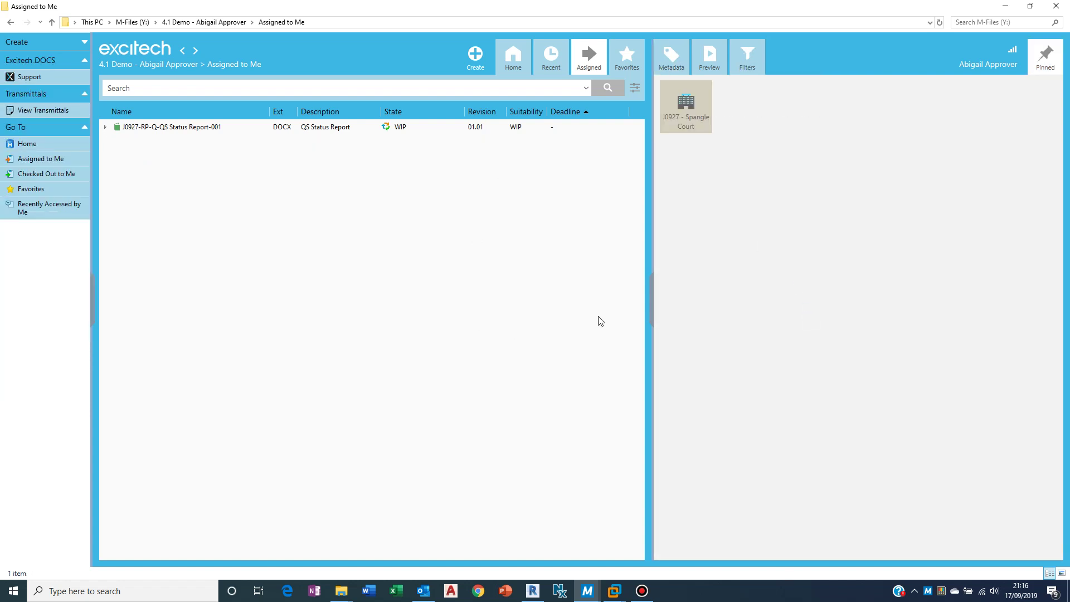
{"action": "left_click", "coordinate": [591, 593]}
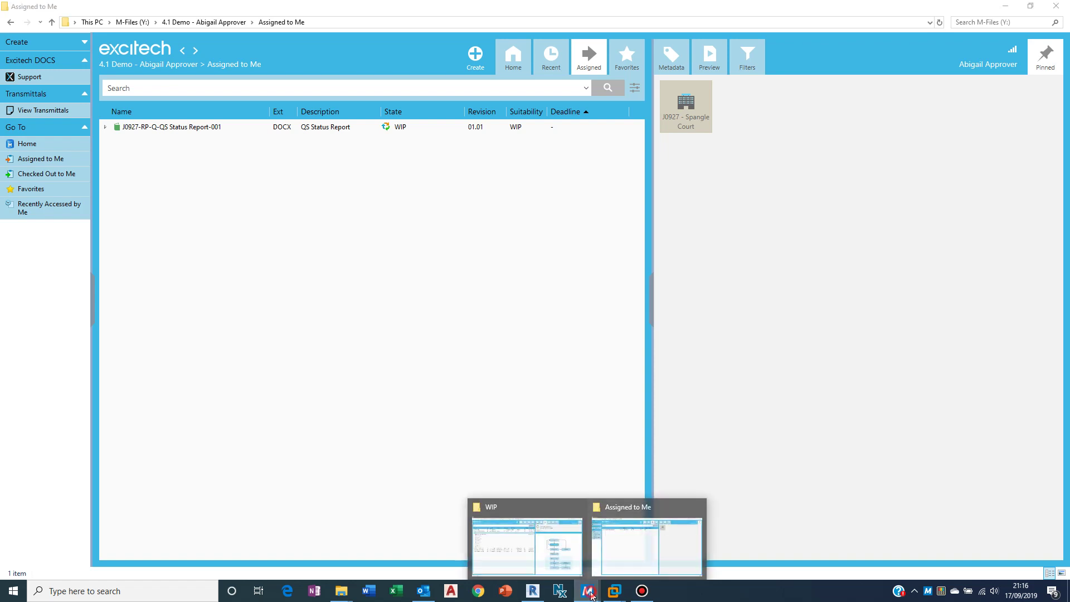
Step: Refresh the WIP folder to confirm First Floor Rooms P01.02 reads WIP Approved, then return to Revit
{"action": "left_click", "coordinate": [535, 538]}
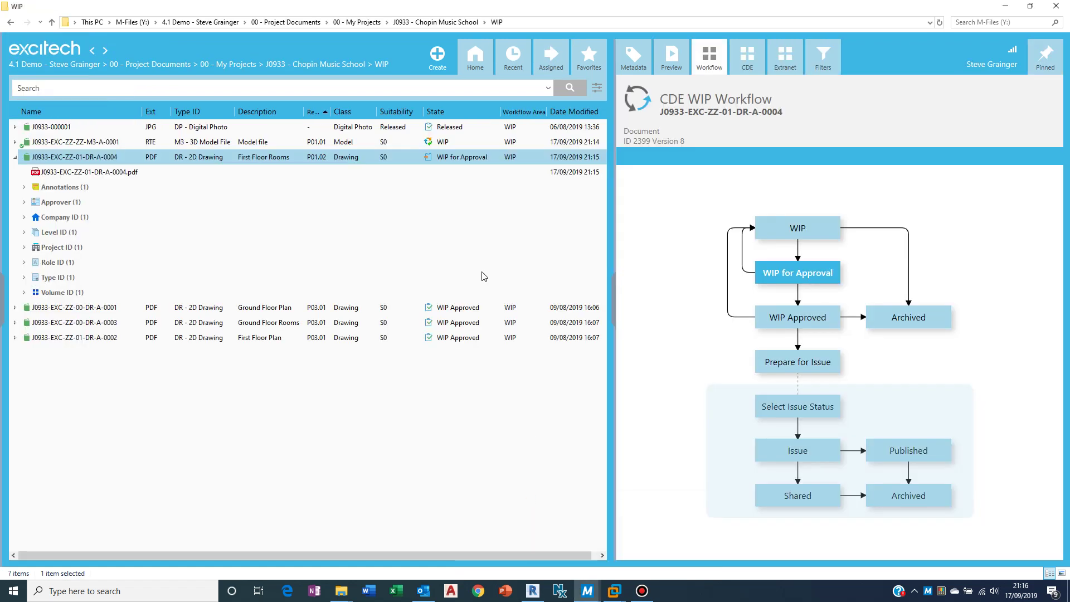
{"action": "left_click", "coordinate": [940, 23]}
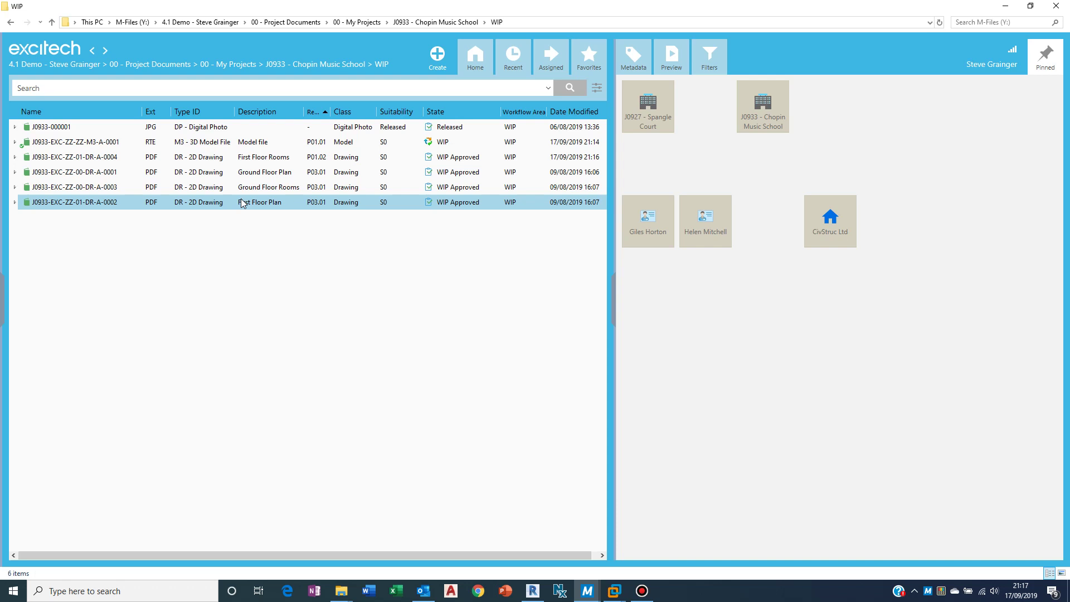
{"action": "key", "text": "Up"}
{"action": "key", "text": "Up"}
{"action": "key", "text": "Up"}
{"action": "key", "text": "Up"}
{"action": "key", "text": "Up"}
{"action": "key", "text": "Down"}
{"action": "key", "text": "Down"}
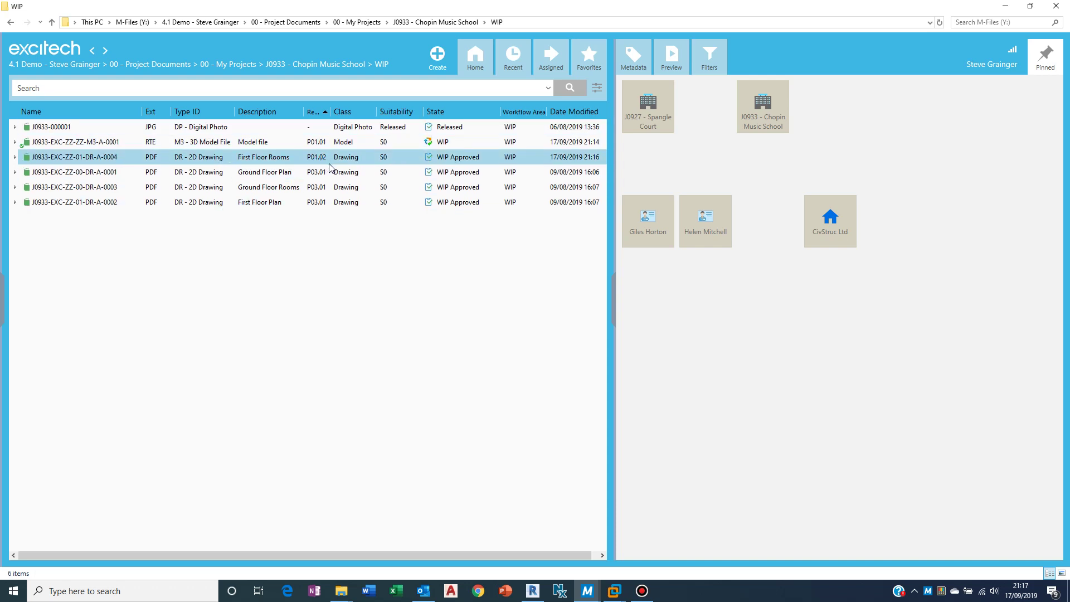
{"action": "left_click", "coordinate": [315, 232]}
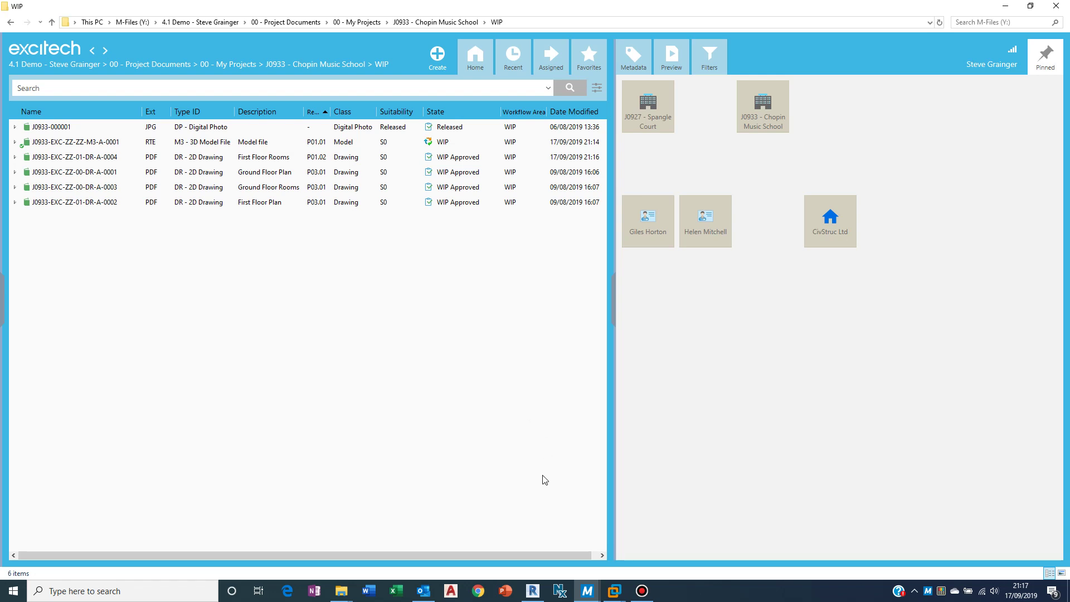
{"action": "left_click", "coordinate": [531, 595]}
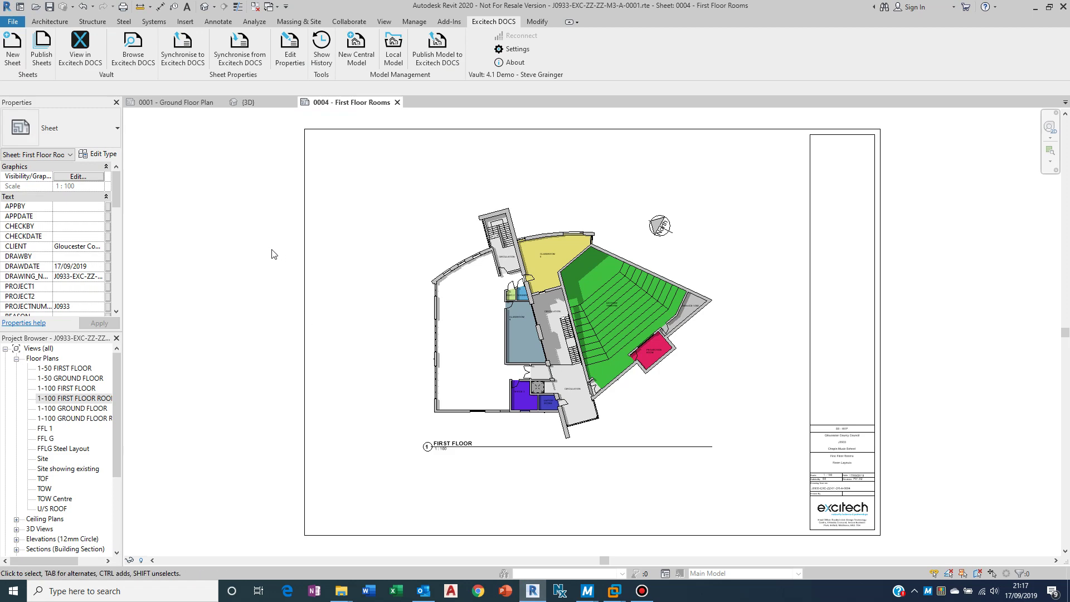
Step: Publish sheet 0004 as PDF, DWF and DWG to Excitech DOCS, target state B - Partially Signed-off
{"action": "left_click", "coordinate": [42, 54]}
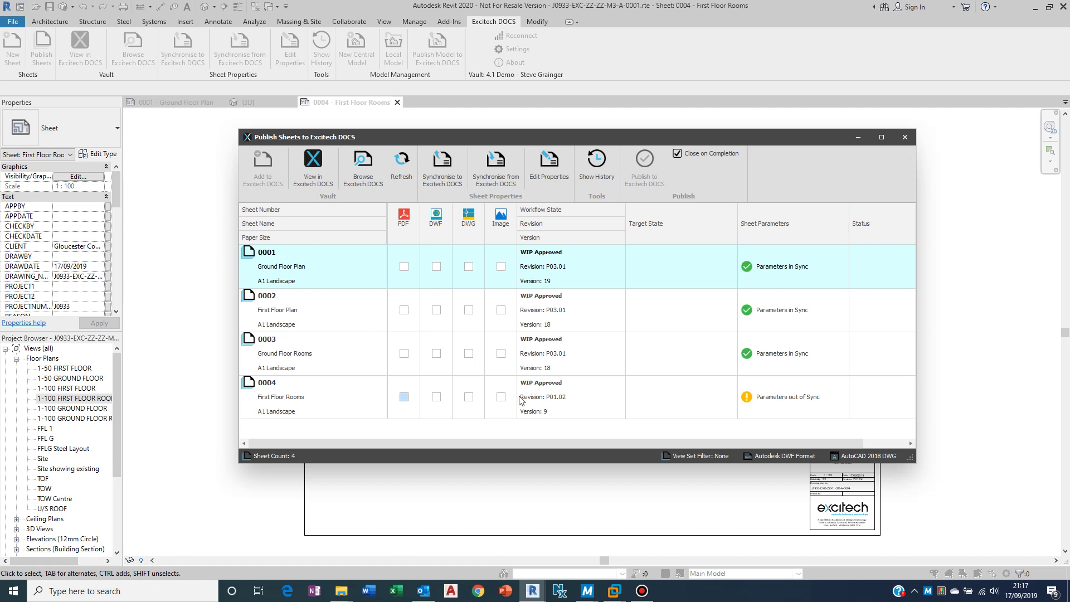
{"action": "left_click", "coordinate": [404, 396]}
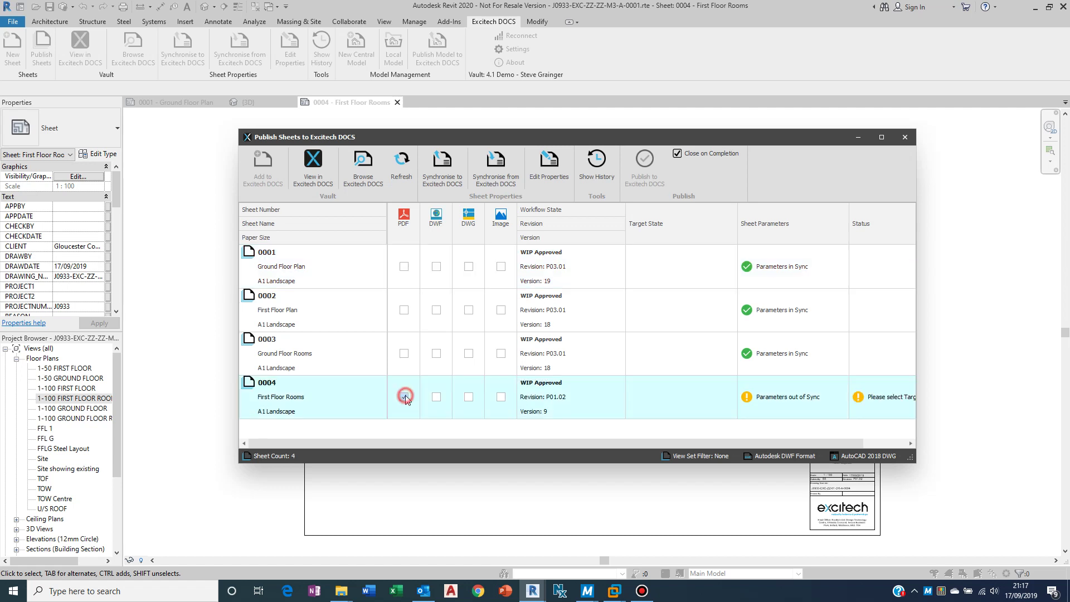
{"action": "left_click", "coordinate": [437, 397]}
{"action": "left_click", "coordinate": [468, 398]}
{"action": "left_click", "coordinate": [721, 401]}
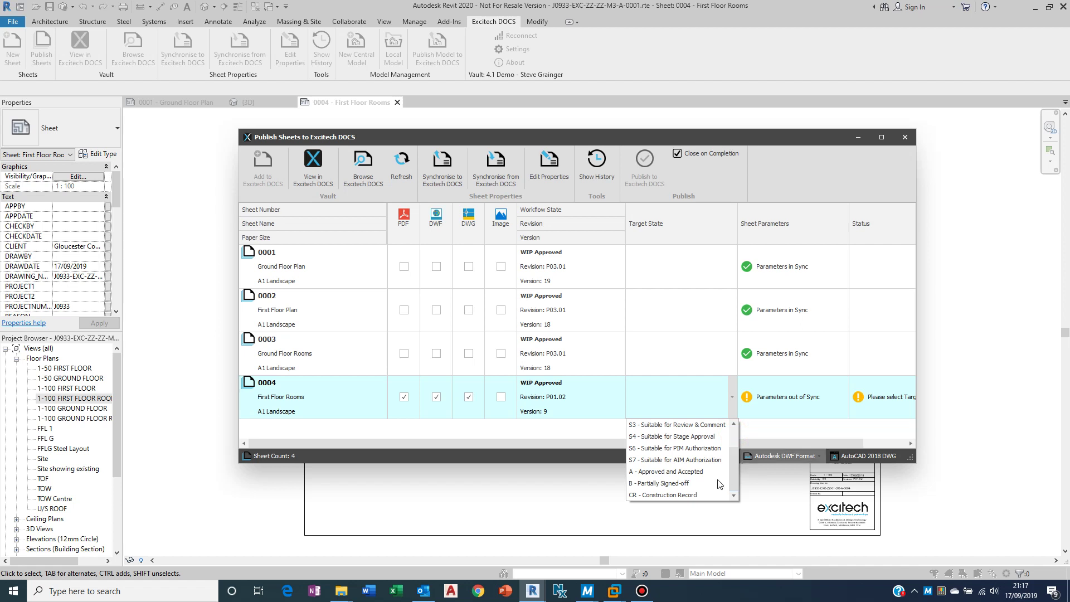
{"action": "left_click", "coordinate": [666, 487]}
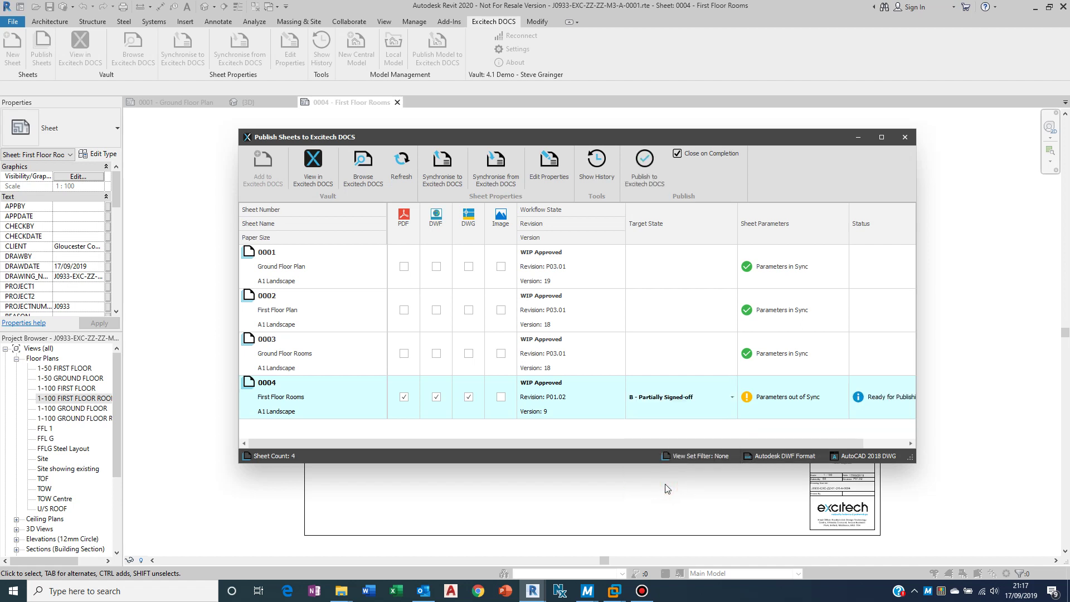
{"action": "left_click", "coordinate": [645, 168]}
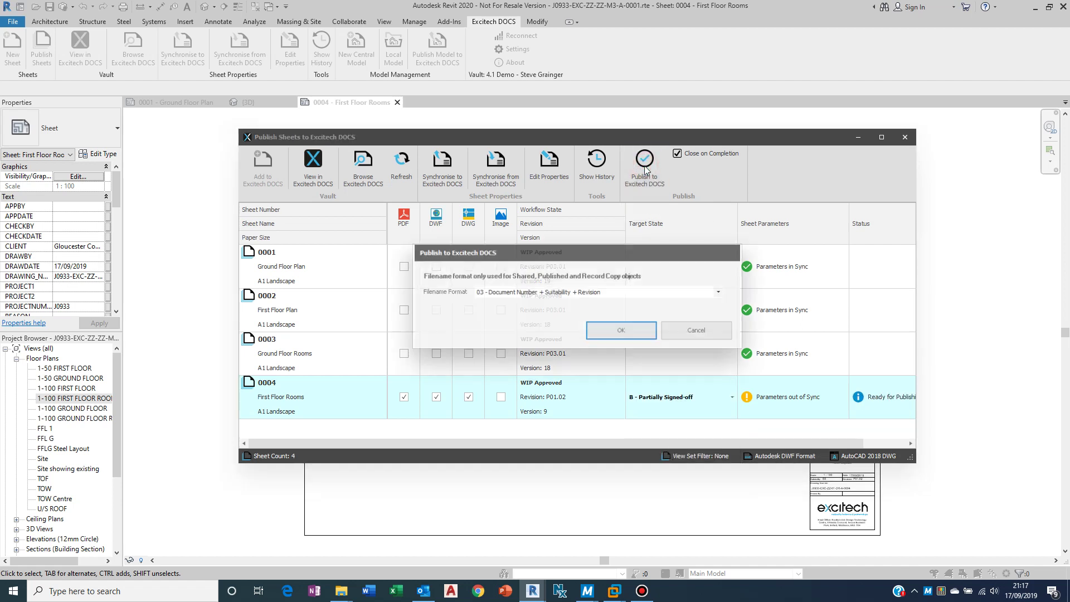
{"action": "left_click", "coordinate": [618, 329]}
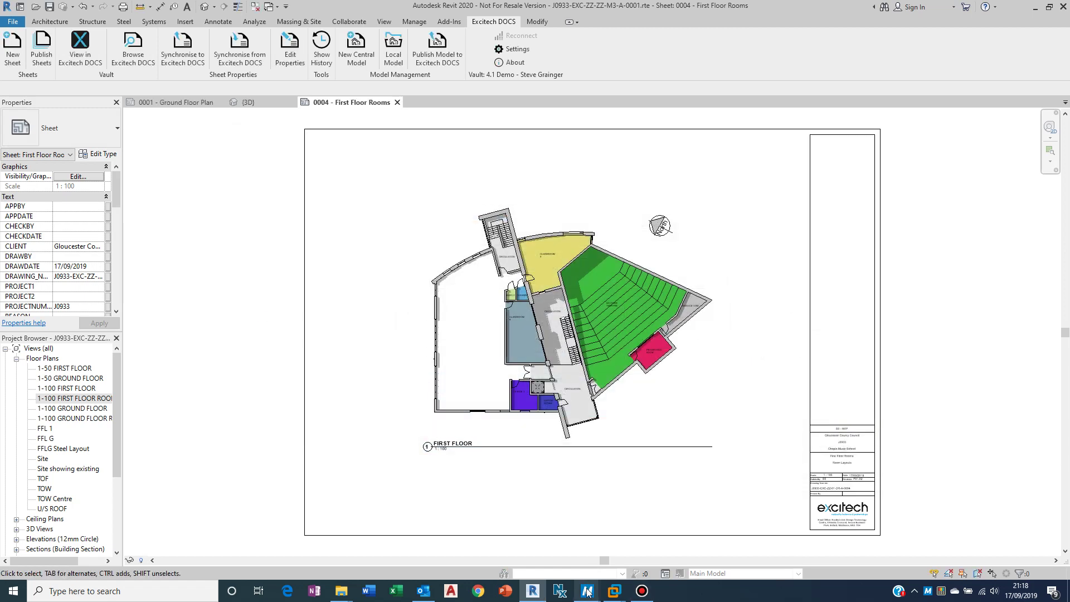
Step: In the DOCS window, go from J0933 - Chopin Music School to its Published folder
{"action": "mouse_move", "coordinate": [587, 591]}
{"action": "left_click", "coordinate": [530, 547]}
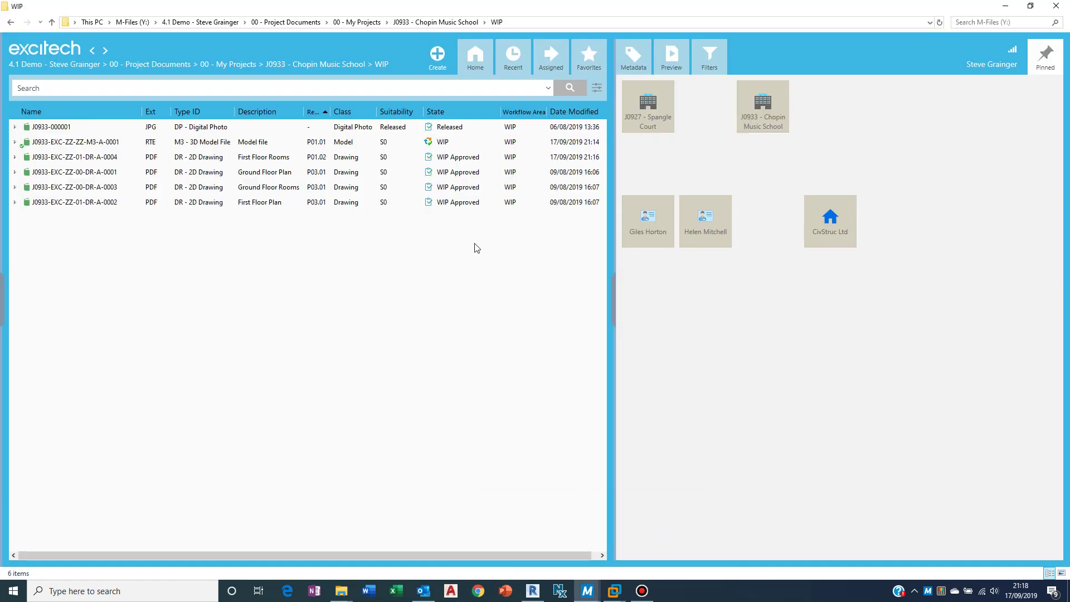
{"action": "left_click", "coordinate": [486, 23]}
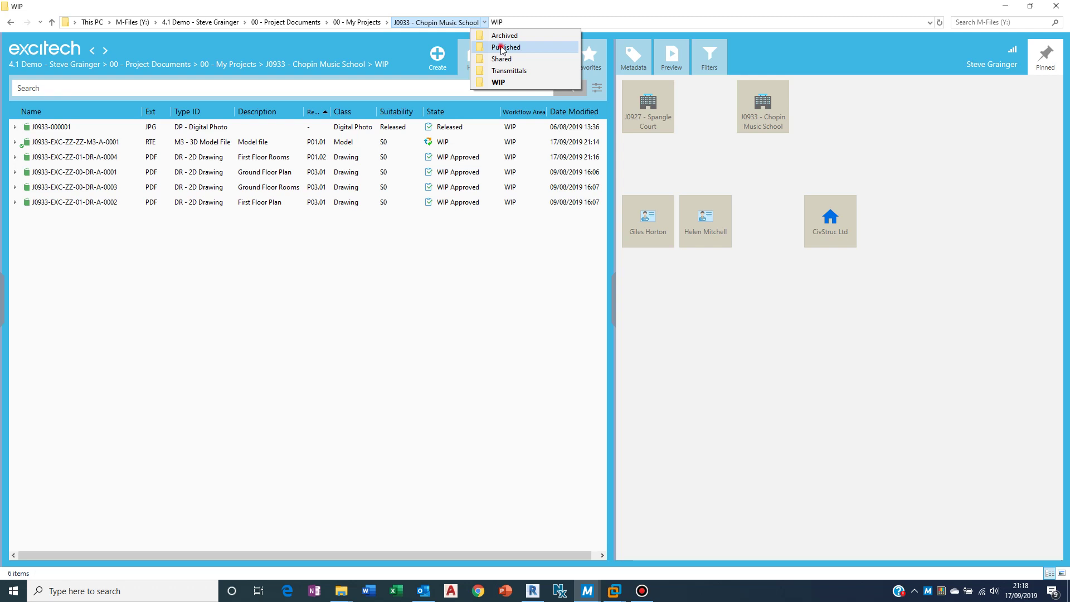
{"action": "left_click", "coordinate": [502, 47]}
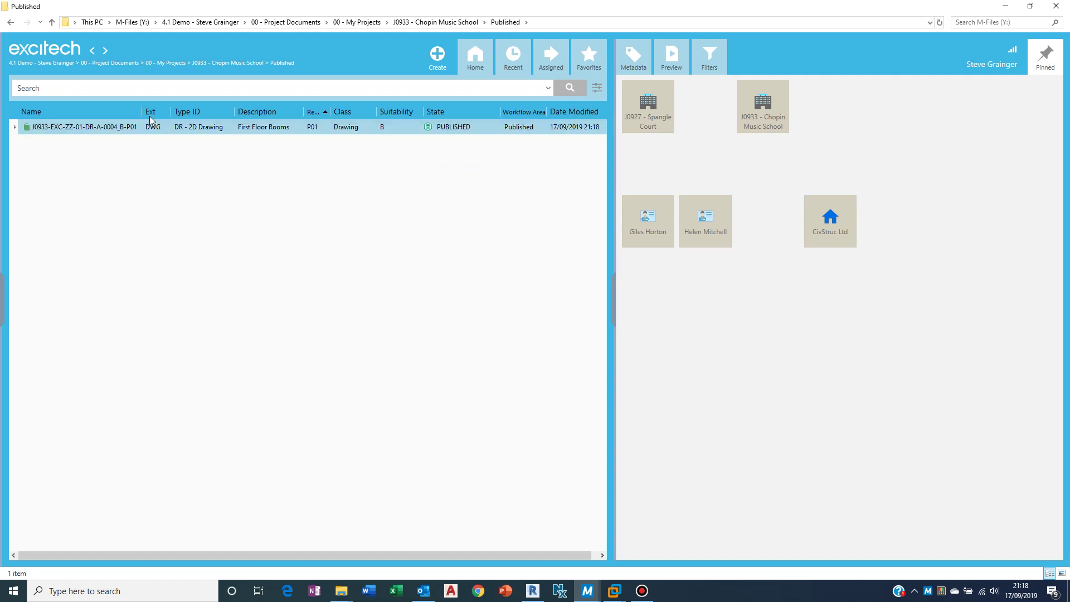
Step: Widen the Name column and expand the B-P01 drawing to list its files
{"action": "left_click_drag", "start_coordinate": [145, 109], "coordinate": [156, 109]}
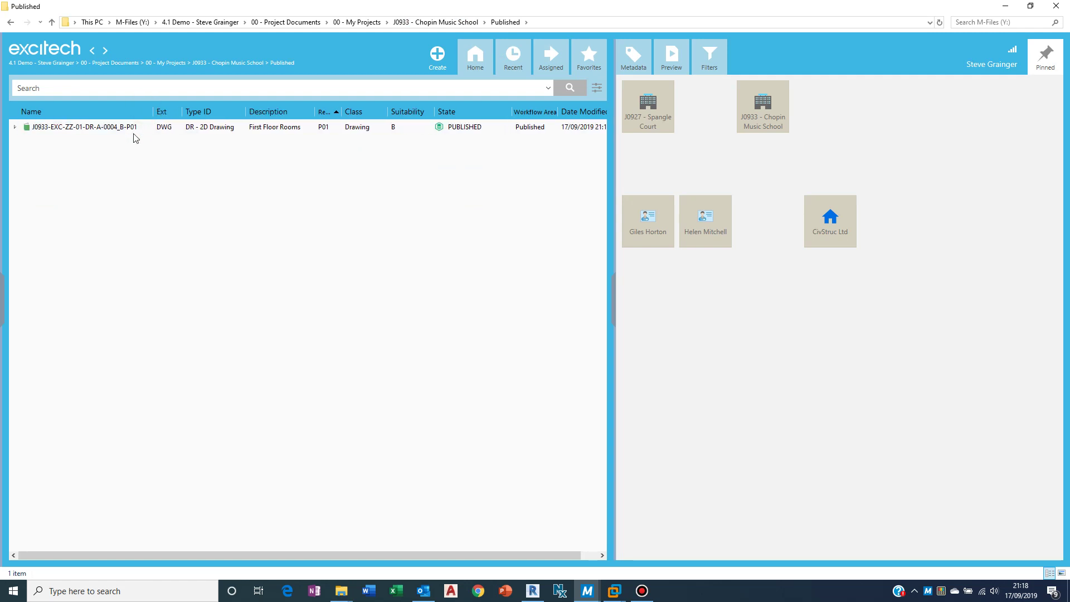
{"action": "left_click", "coordinate": [113, 132]}
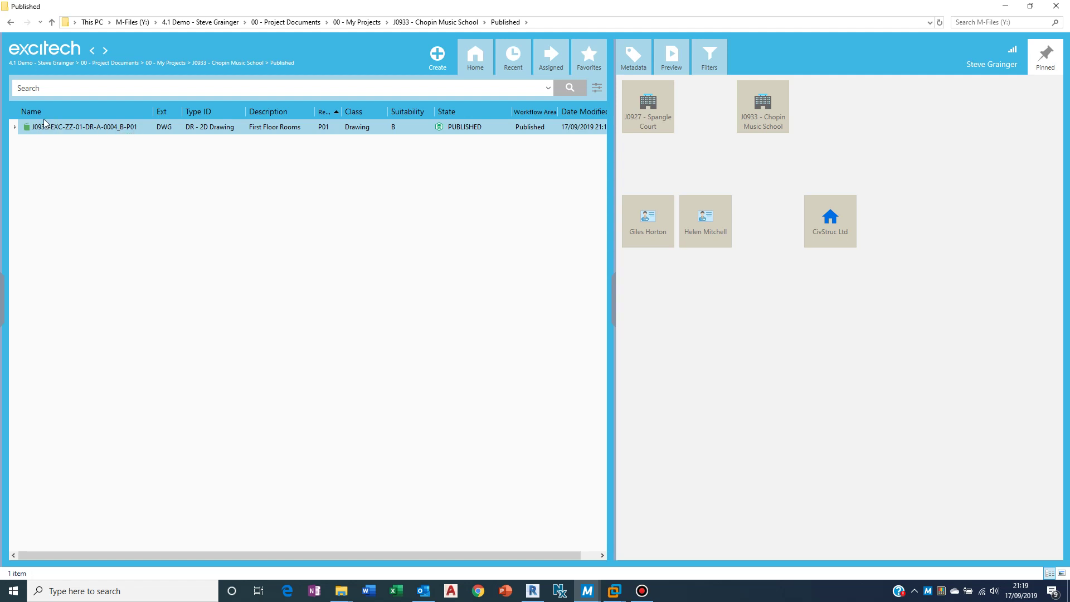
{"action": "left_click", "coordinate": [15, 127]}
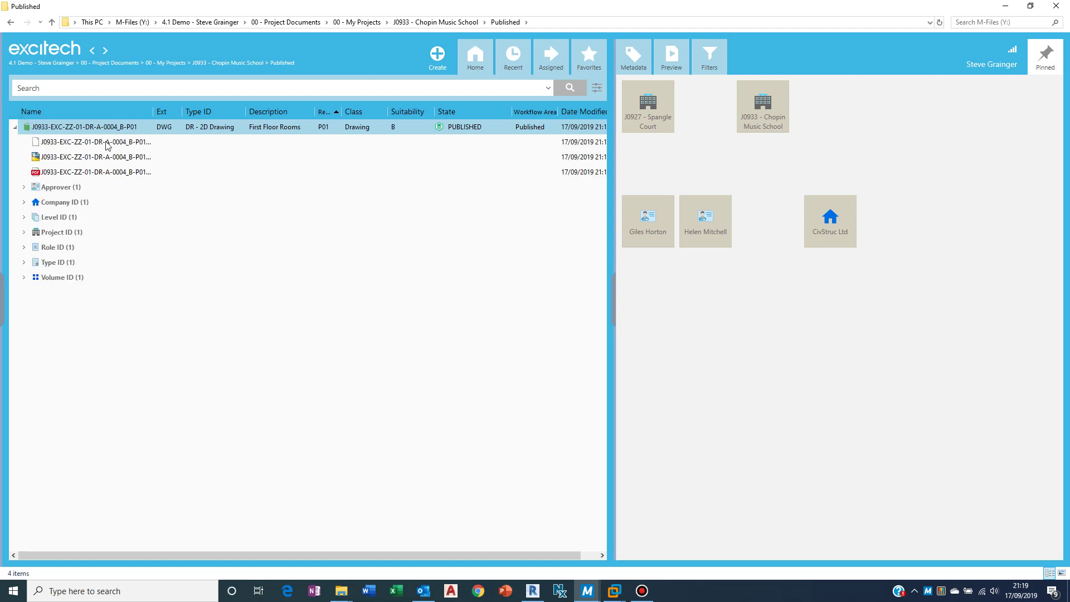
{"action": "left_click_drag", "start_coordinate": [153, 111], "coordinate": [190, 112]}
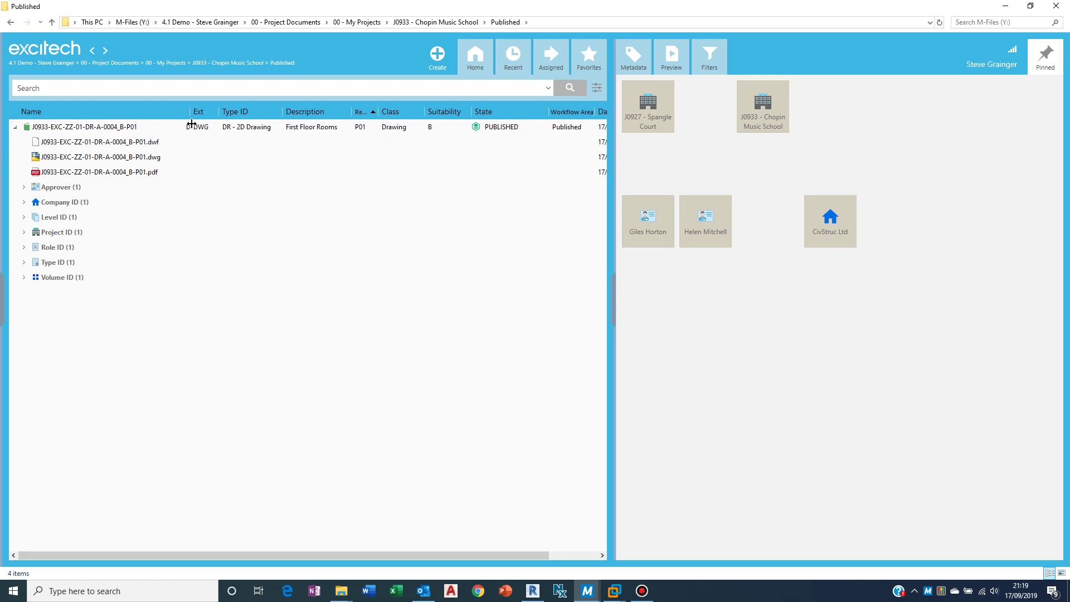
Step: Check the .dwf, .dwg and .pdf renditions and preview the published PDF
{"action": "left_click", "coordinate": [146, 146]}
{"action": "left_click", "coordinate": [144, 171]}
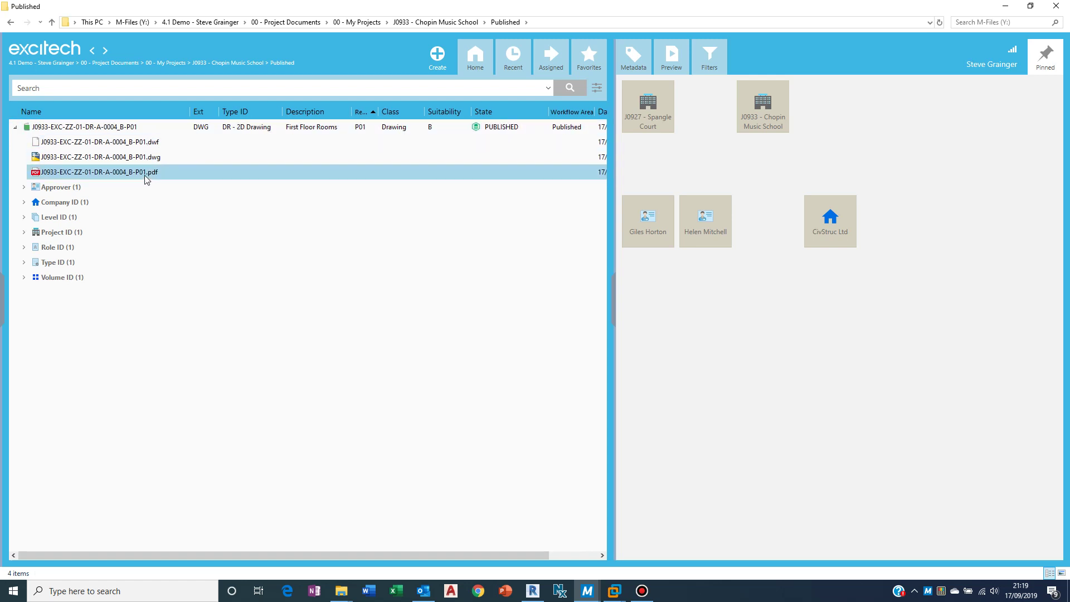
{"action": "left_click", "coordinate": [118, 126]}
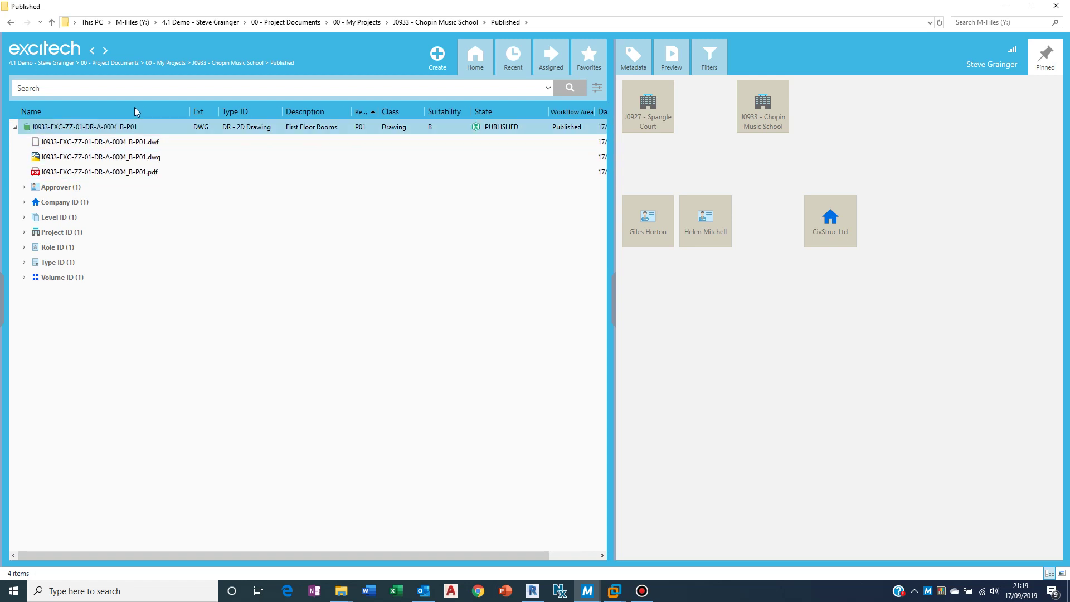
{"action": "left_click", "coordinate": [124, 144]}
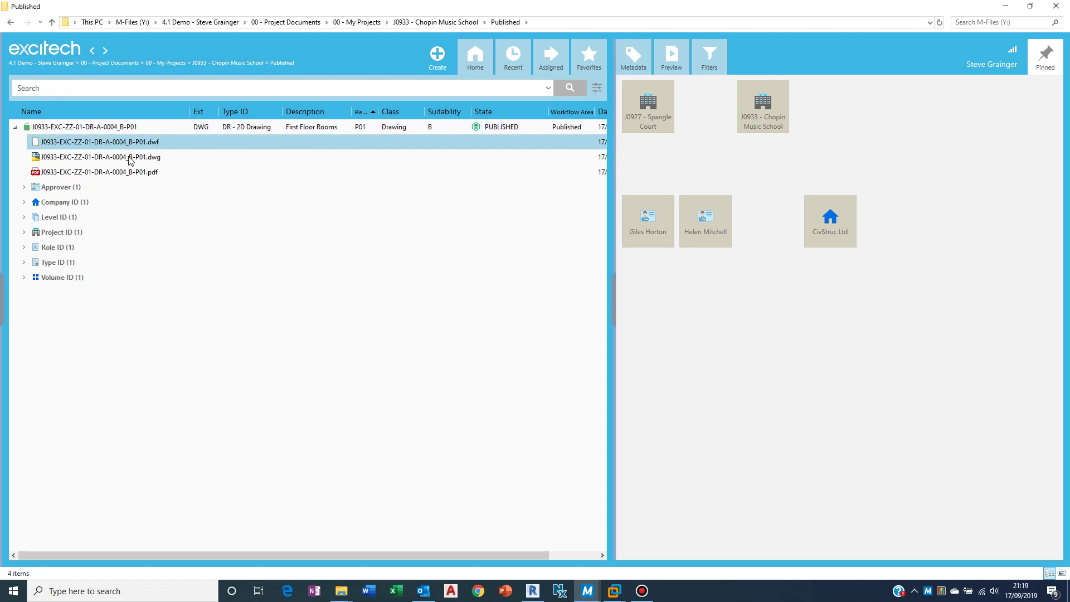
{"action": "left_click", "coordinate": [129, 166]}
{"action": "left_click", "coordinate": [127, 160]}
{"action": "left_click", "coordinate": [124, 171]}
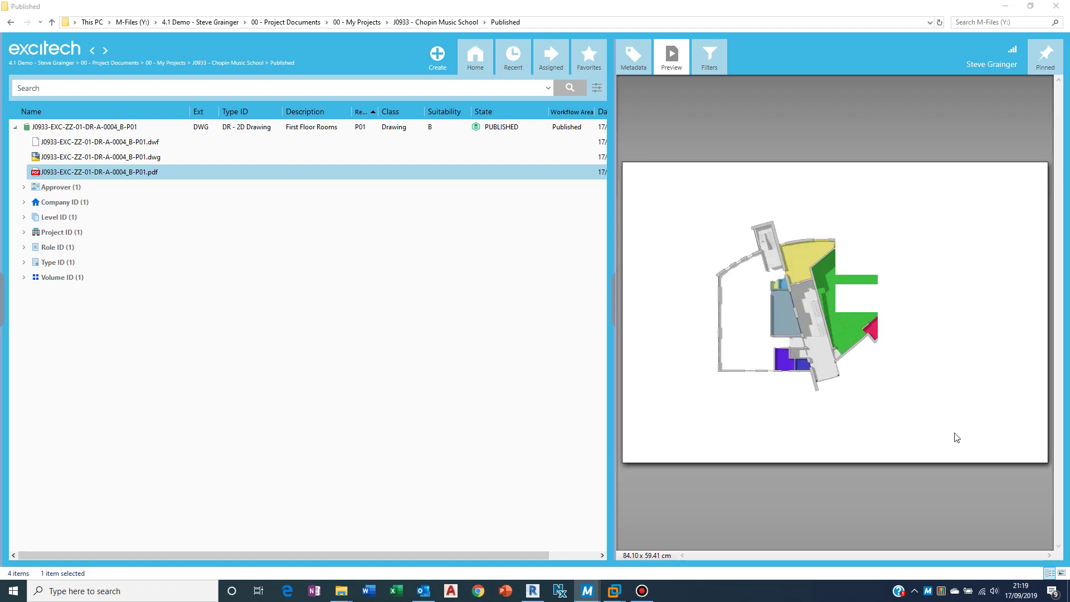
Step: Zoom and pan the PDF preview to the title block showing B - Partially Signed-off, revision P01
{"action": "scroll", "coordinate": [1022, 453], "scroll_direction": "up", "scroll_amount": 5}
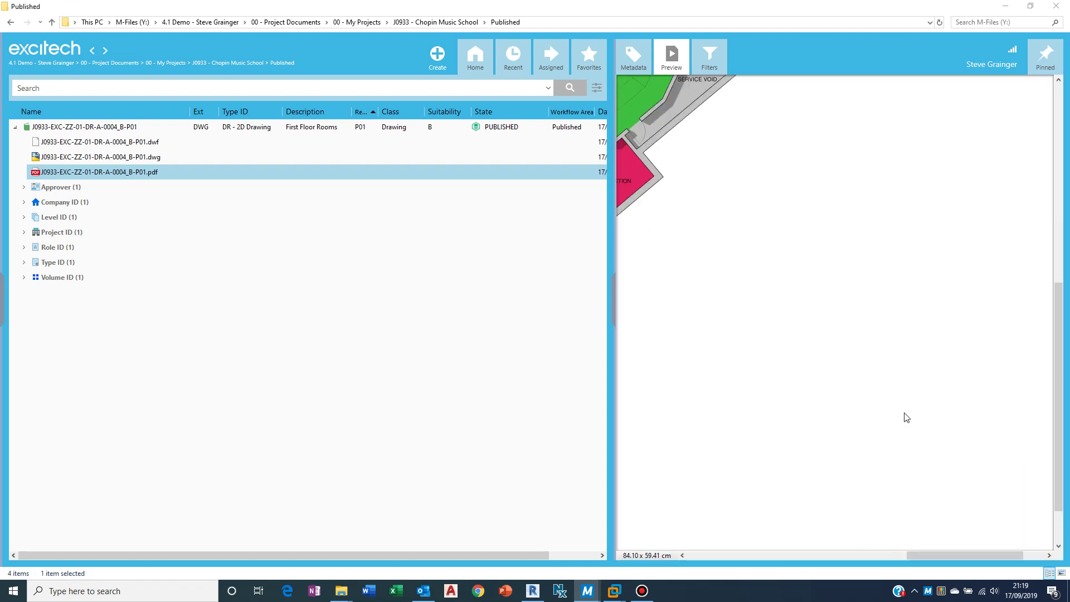
{"action": "middle_click", "coordinate": [902, 411]}
{"action": "scroll", "coordinate": [1035, 468], "scroll_direction": "up", "scroll_amount": 3}
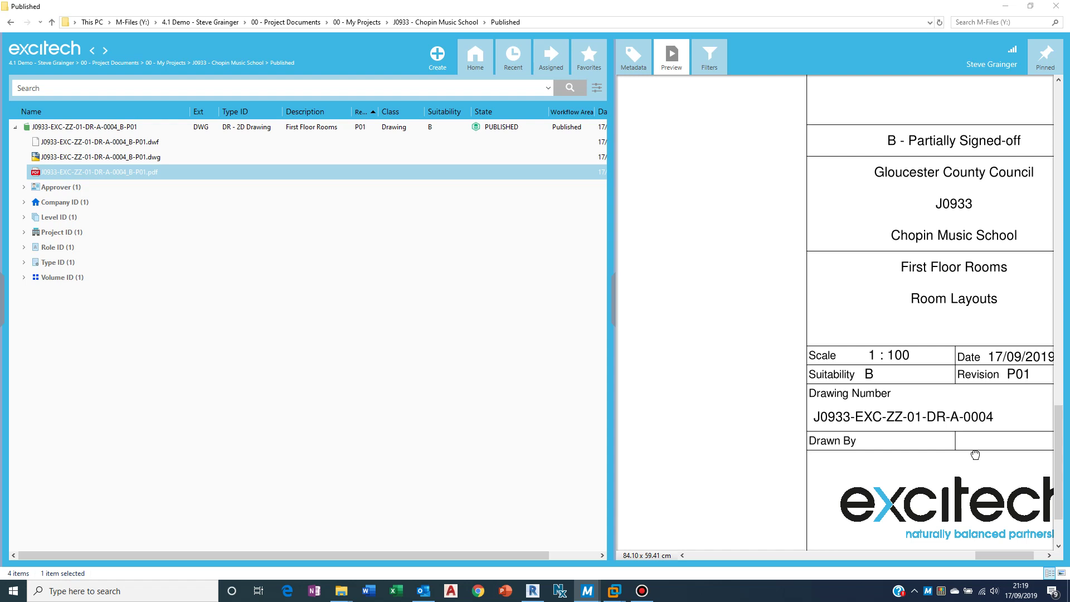
{"action": "left_click", "coordinate": [1035, 474]}
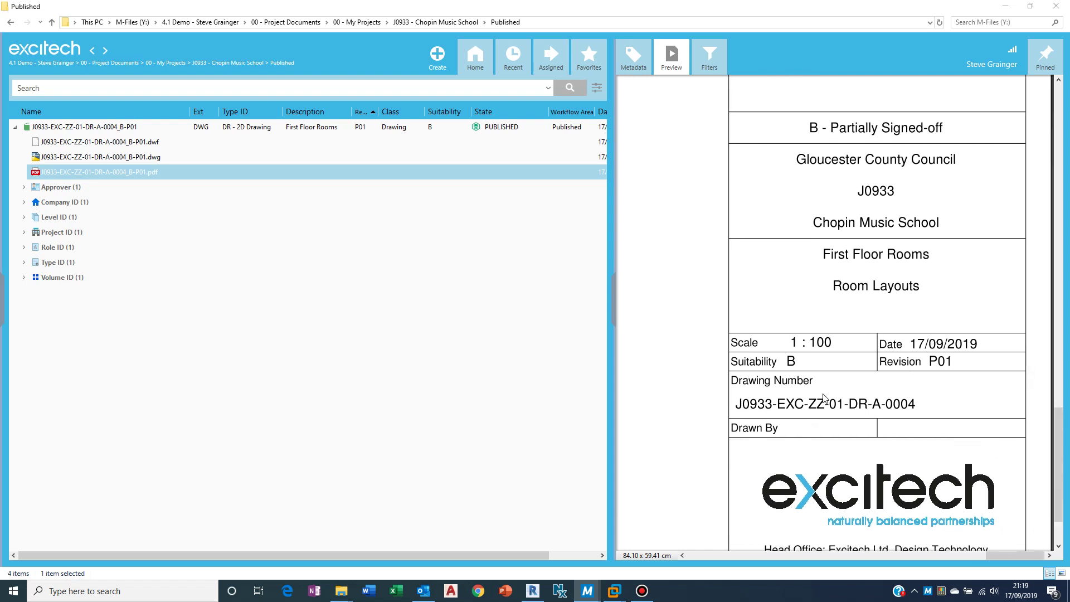